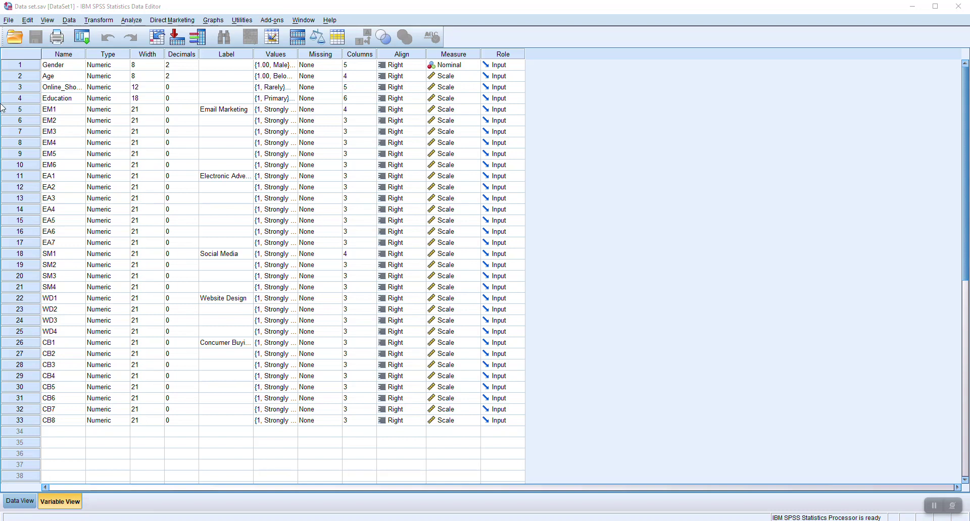
Check the construct labels down the variable list and correct the spelling of CB1's label to Consumer Buying Behavior.
left_click(236, 114)
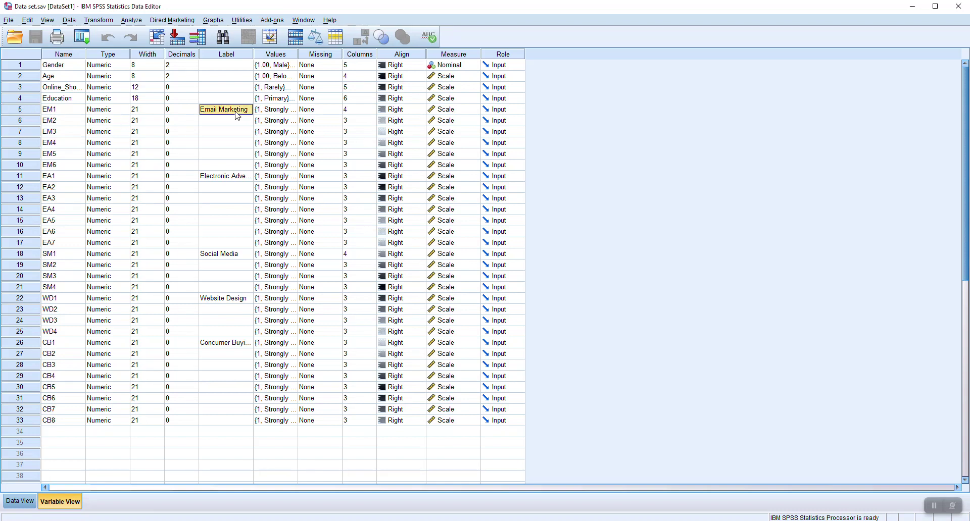
left_click(235, 178)
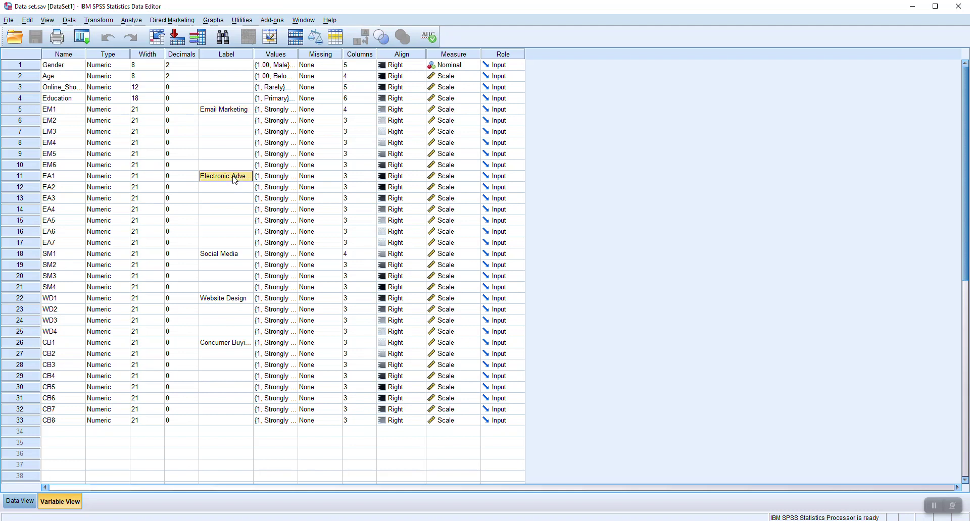
left_click(227, 254)
left_click(232, 298)
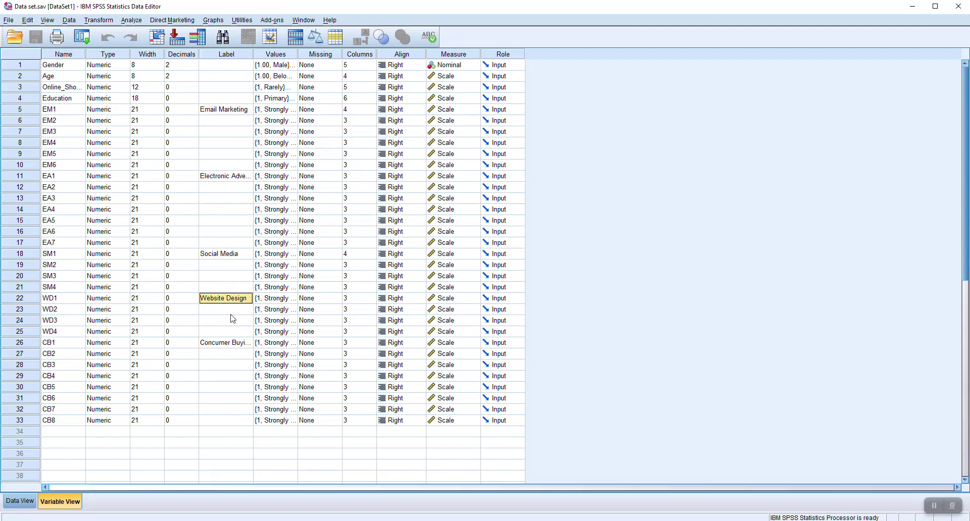
left_click(232, 344)
double_click(217, 343)
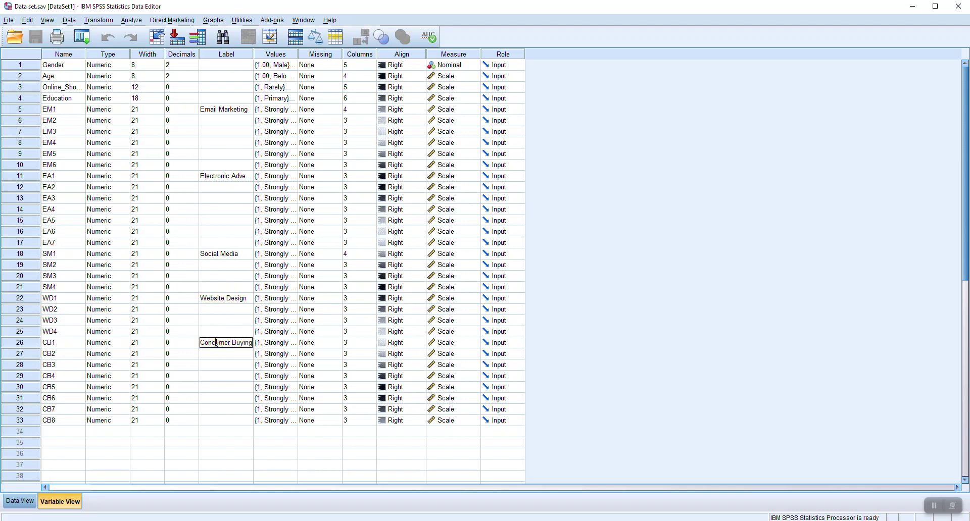
key("BackSpace")
type("s")
left_click(218, 356)
Examine which item rows belong to each labelled construct, from Email Marketing through Consumer Buying Behavior.
left_click(20, 109)
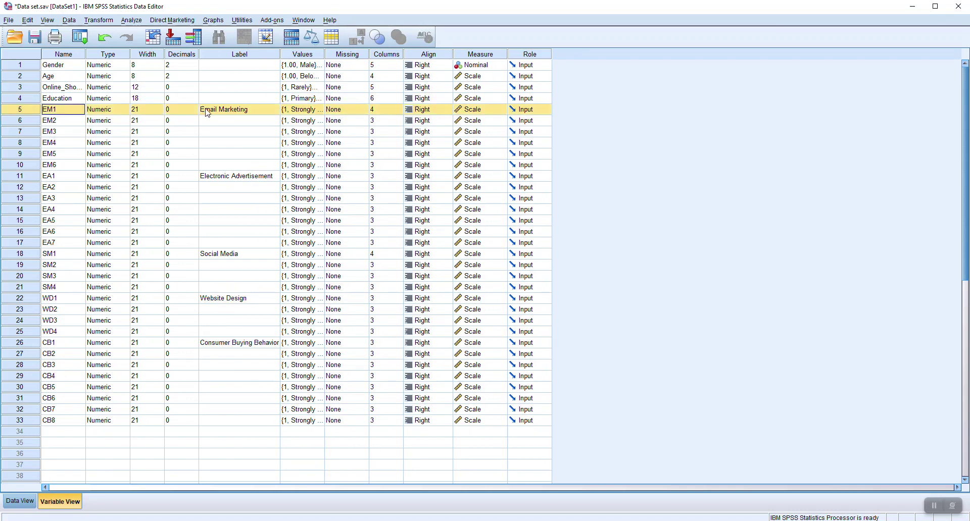
left_click(225, 110)
left_click_drag(25, 113, 29, 334)
left_click(238, 176)
left_click(231, 257)
left_click(206, 302)
left_click(203, 345)
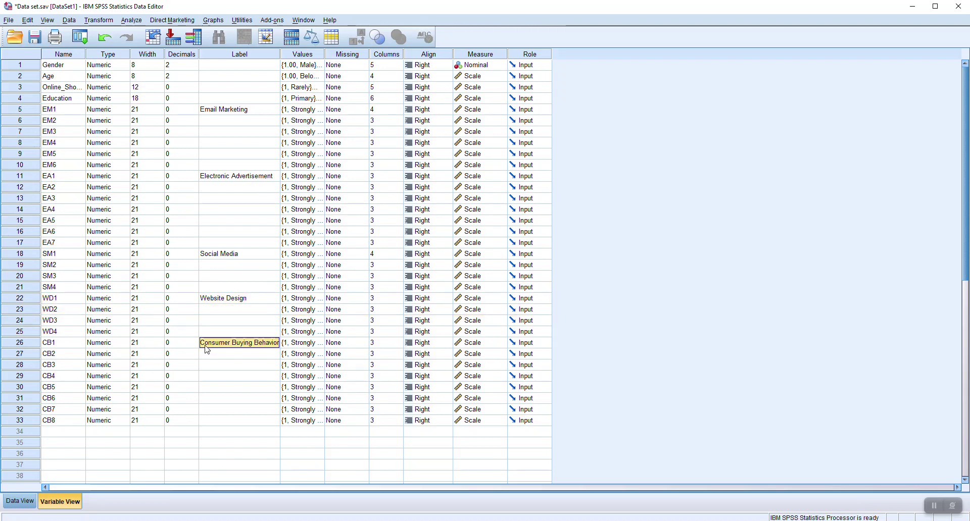
left_click_drag(30, 345, 29, 421)
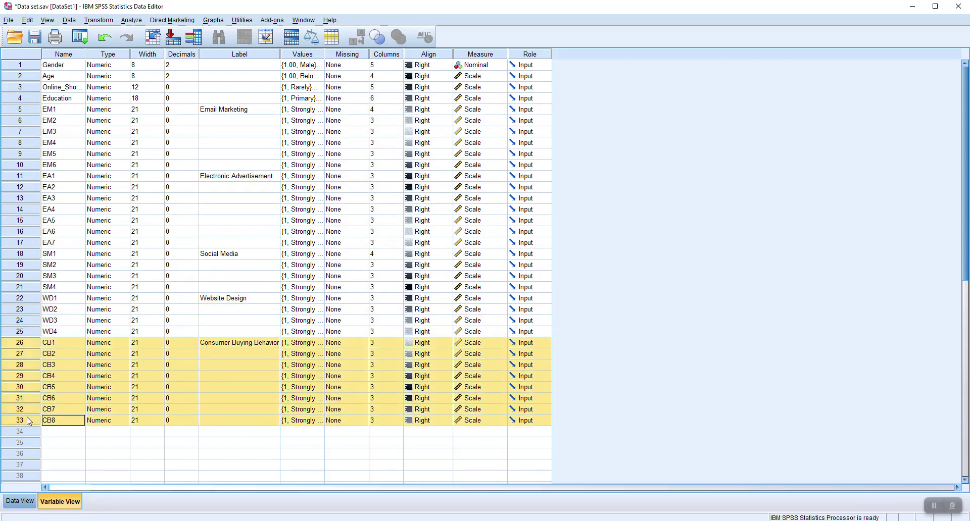
Select the EM1 to EM6 columns in Data View and start a Compute Variable with target Email_Marketing.
left_click(20, 502)
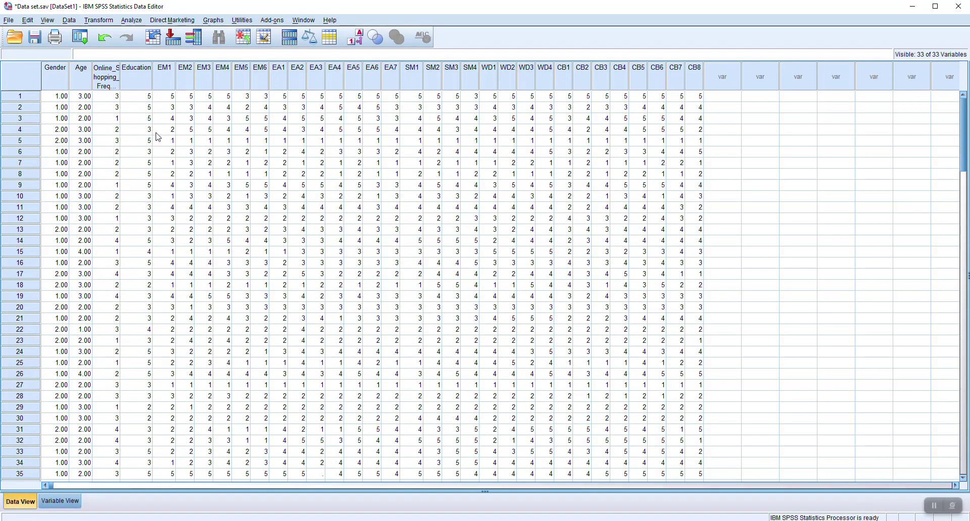
left_click_drag(166, 88, 260, 90)
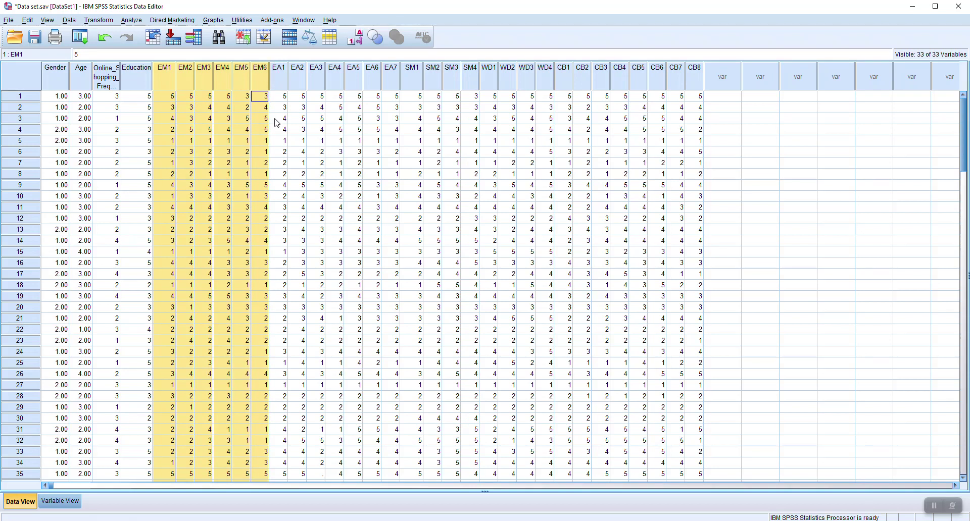
left_click(96, 23)
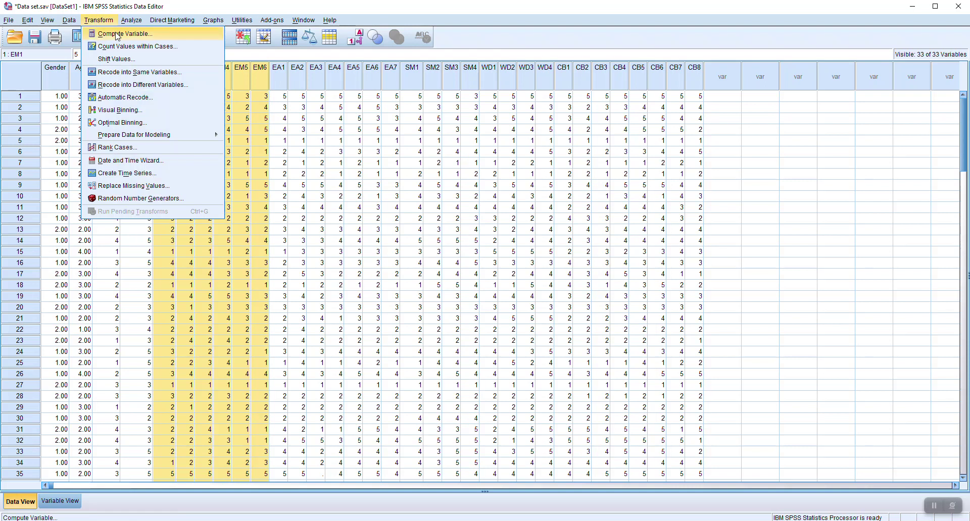
left_click(115, 32)
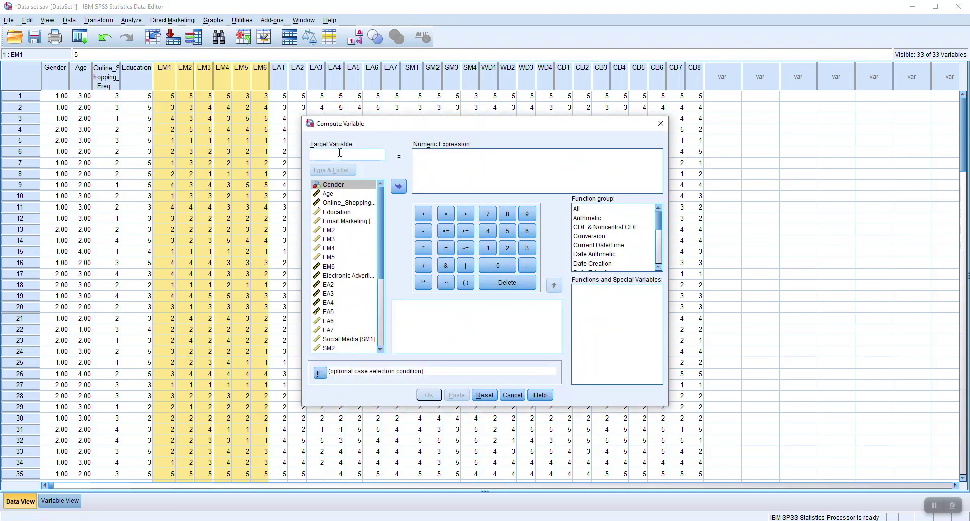
type("Email_Maaketing")
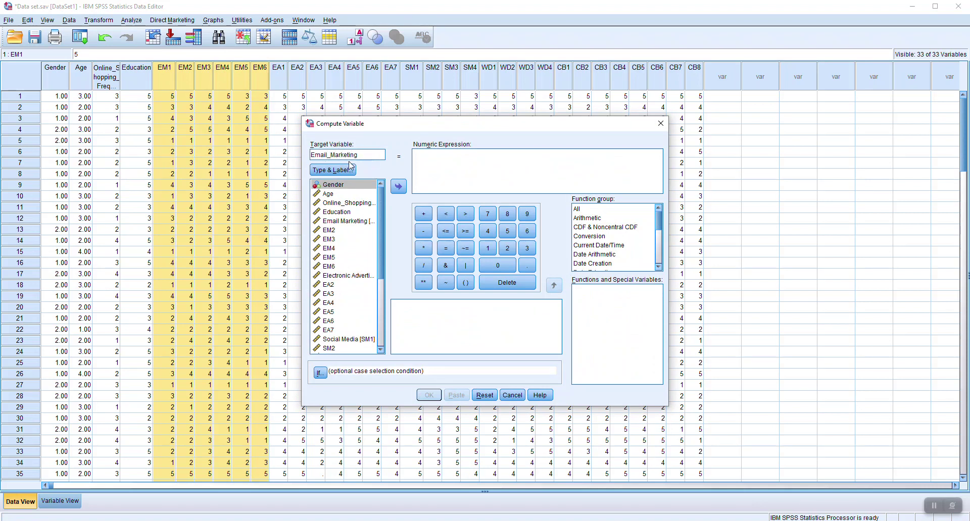
Insert the Mean function from the All function group into the numeric expression and clear its placeholder arguments.
left_click(580, 209)
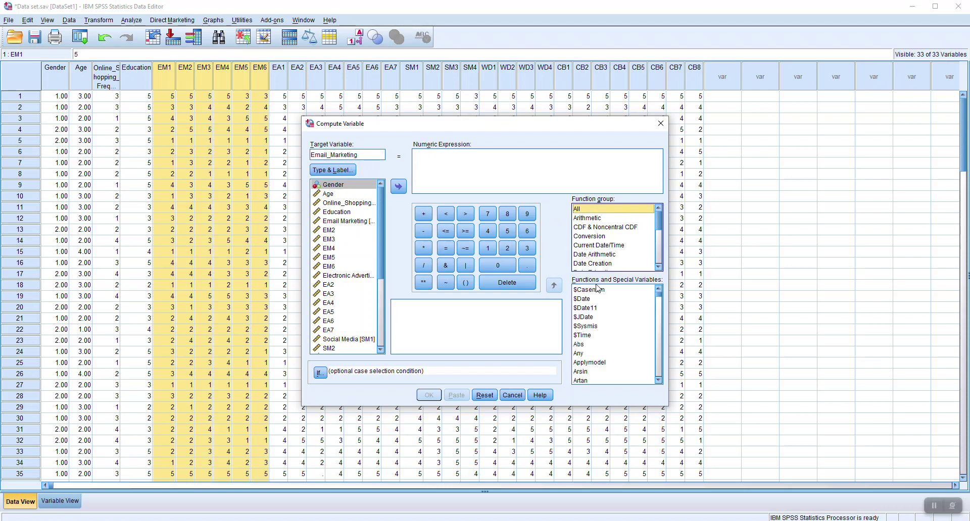
left_click(583, 320)
key("m")
key("m")
key("m")
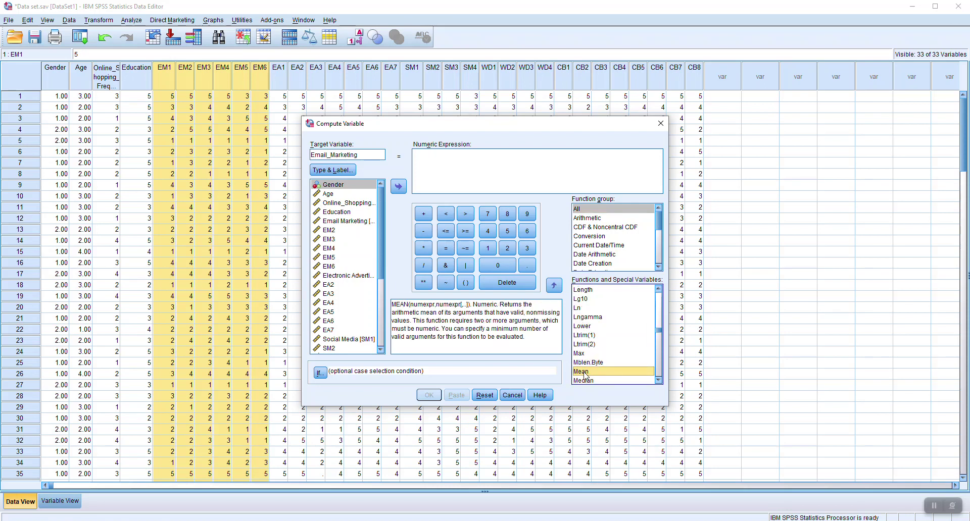
double_click(584, 373)
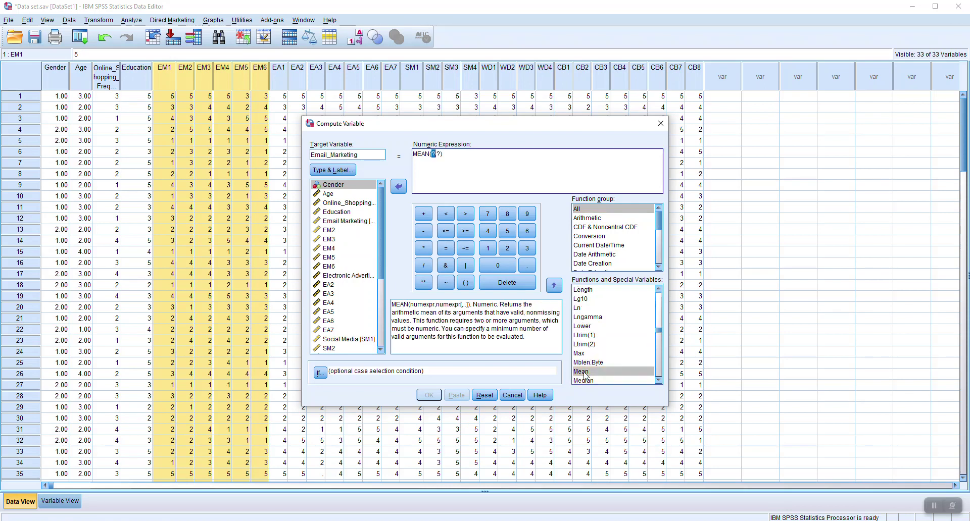
left_click(442, 154)
key("BackSpace")
key("BackSpace")
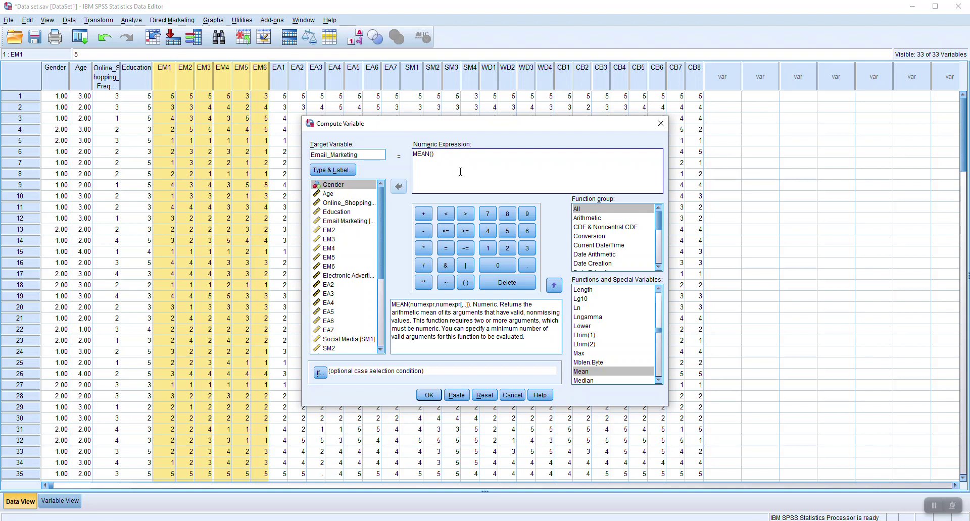
Complete the expression as MEAN(EM1,EM2,EM3,EM4,EM5,EM6) and compute the variable.
double_click(331, 224)
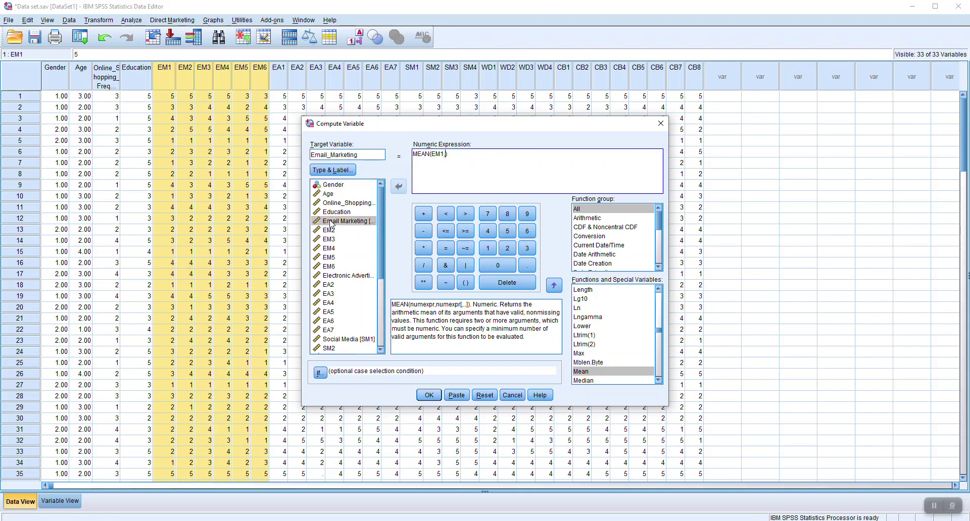
double_click(329, 231)
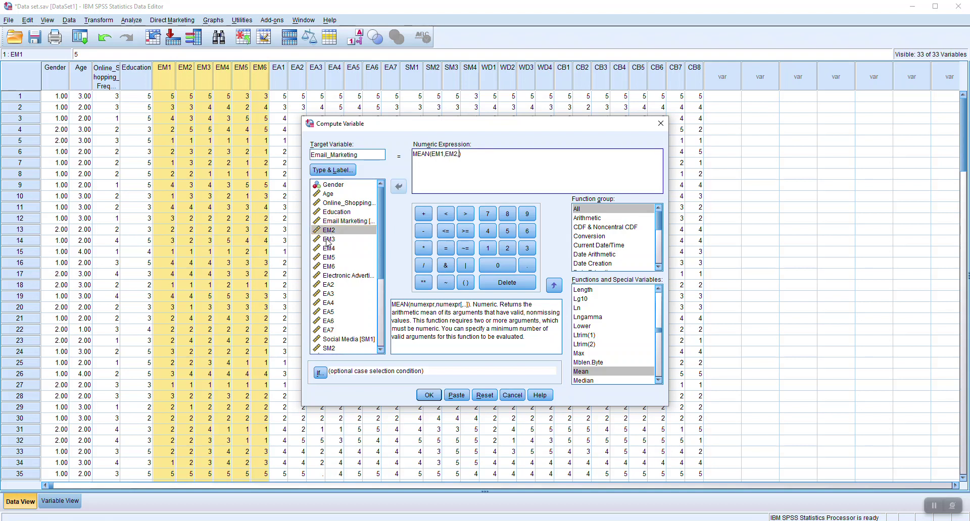
double_click(327, 240)
type(",")
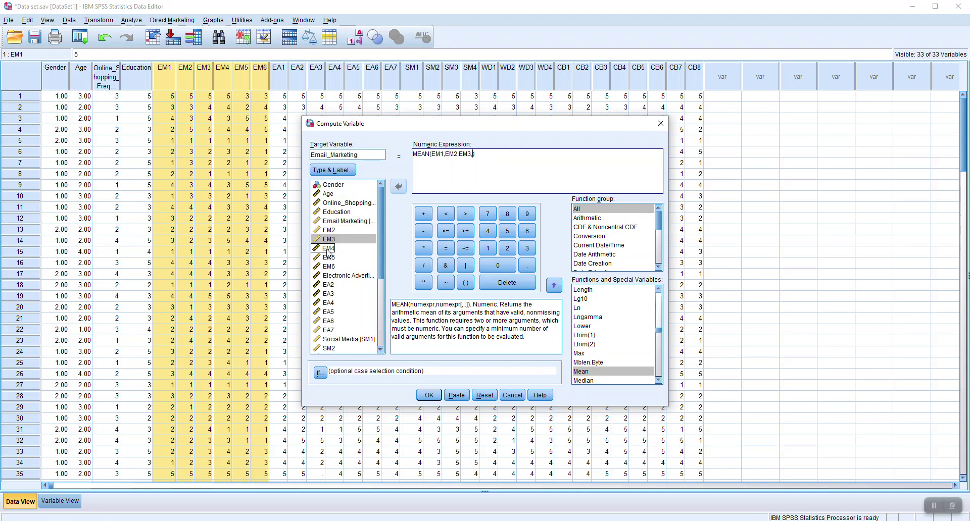
double_click(327, 250)
type(",")
double_click(328, 259)
type(",")
double_click(328, 267)
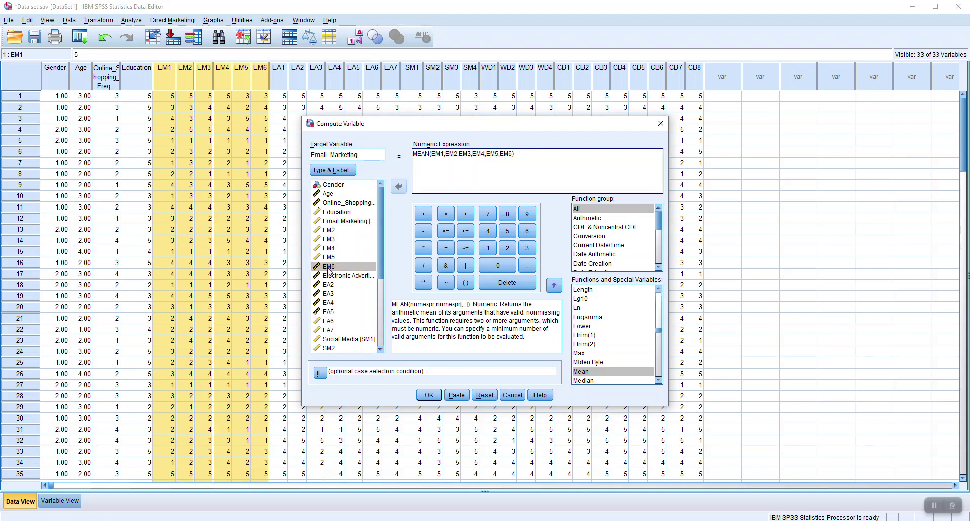
left_click(433, 396)
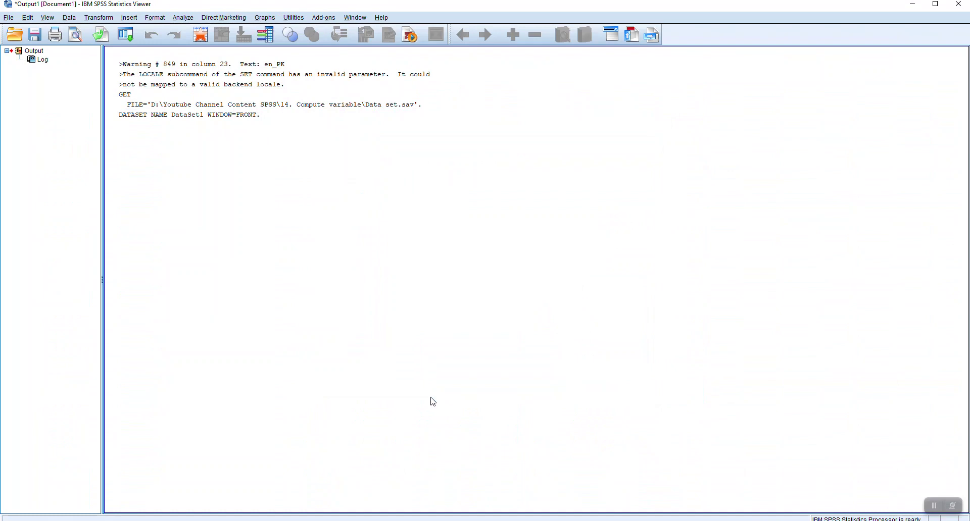
Return to the Data Editor, show the new variable in Variable View and widen the Name column to fit full names.
key("alt+Tab")
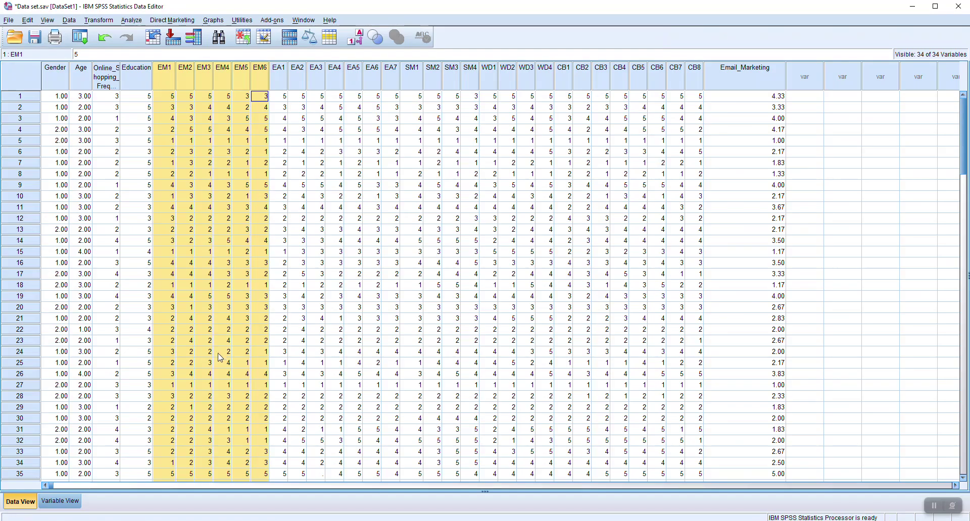
left_click(60, 502)
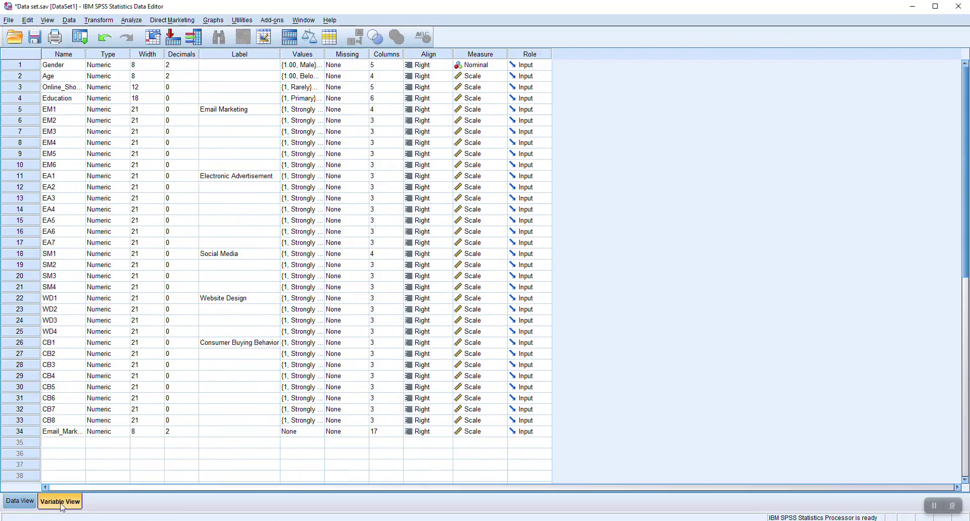
left_click(20, 432)
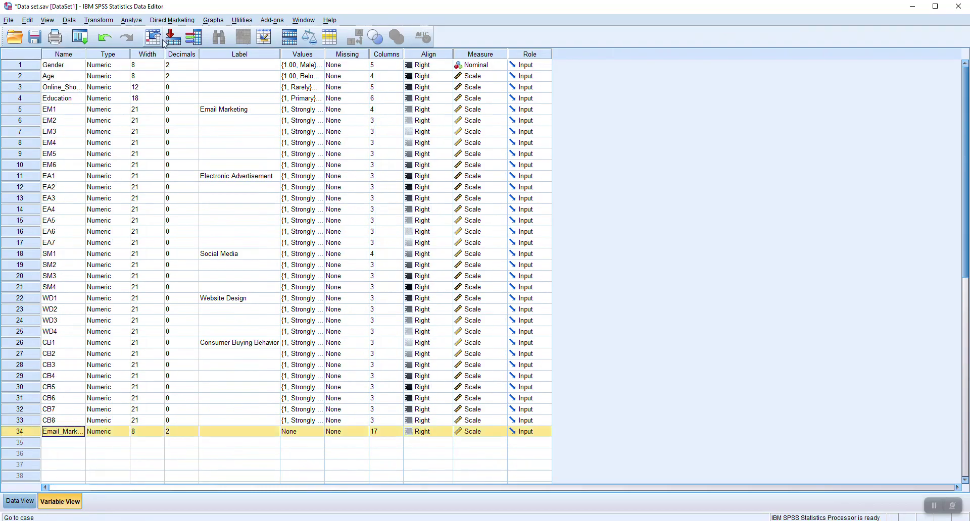
left_click(81, 54)
left_click_drag(85, 53, 209, 54)
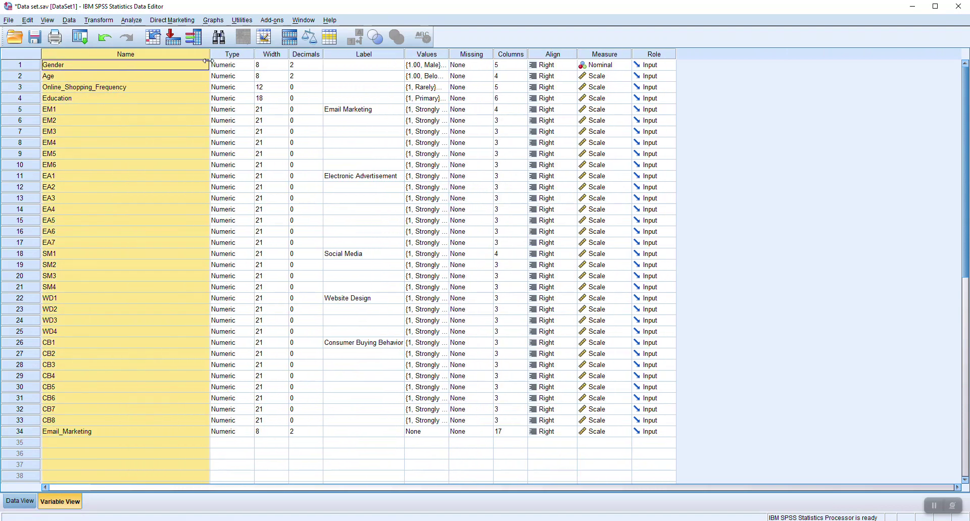
left_click(100, 324)
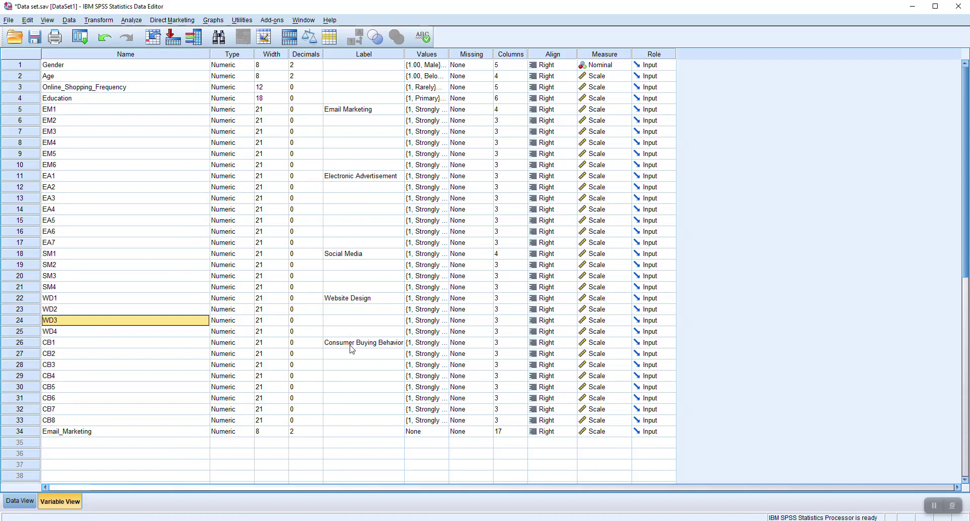
left_click(352, 176)
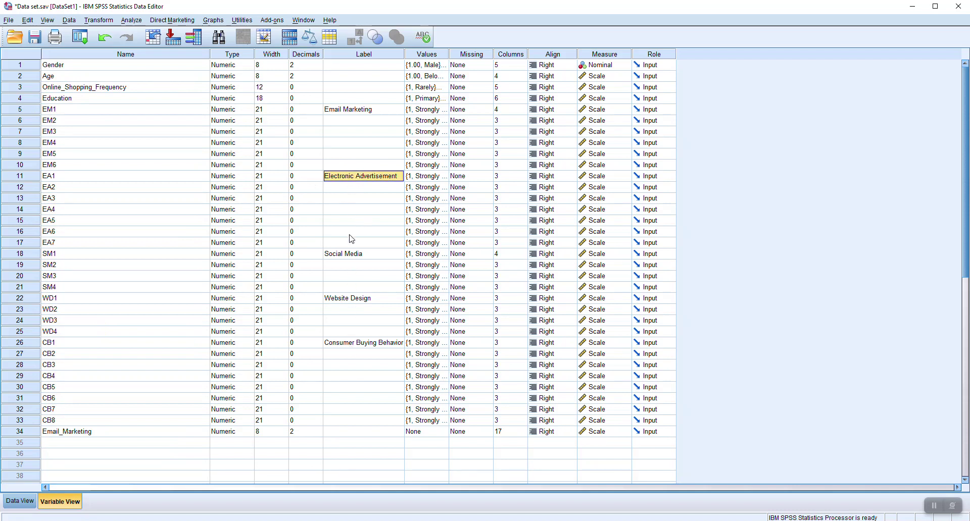
left_click(352, 255)
left_click(353, 299)
left_click(353, 344)
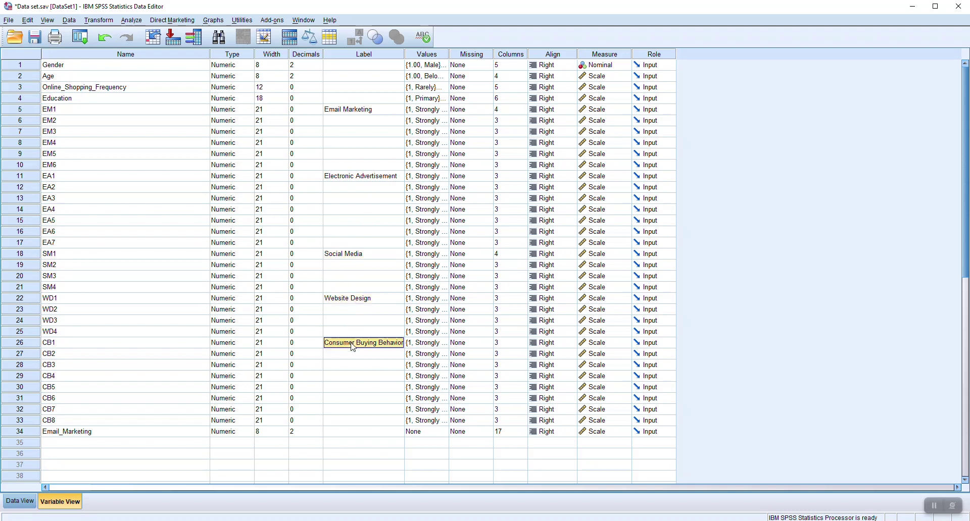
Reopen Compute Variable and set the target variable name to Electronoc_Adverstising.
left_click(132, 20)
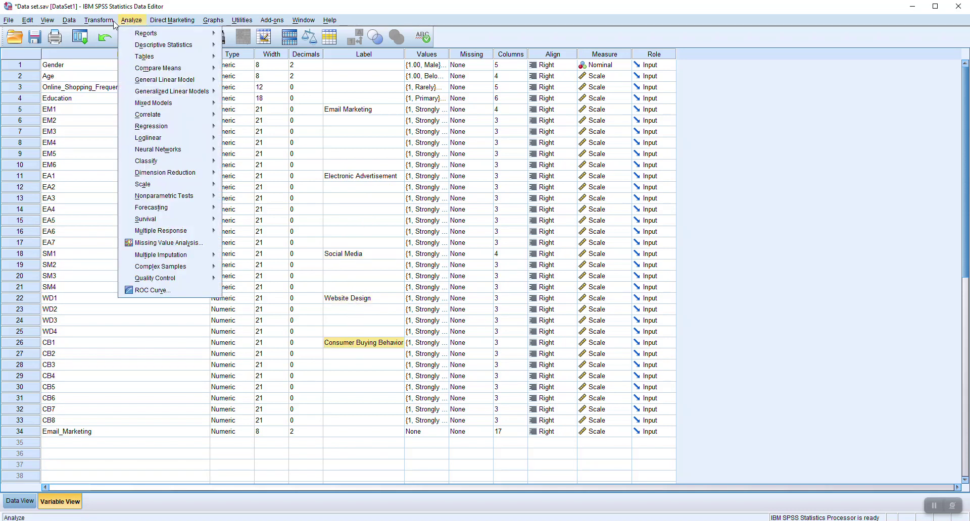
left_click(107, 33)
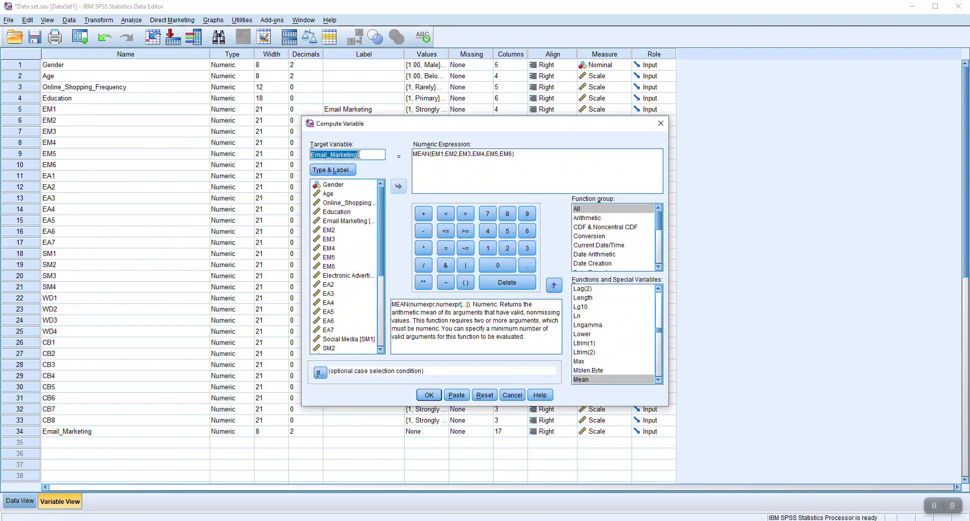
type("Electronoc_Adverstising")
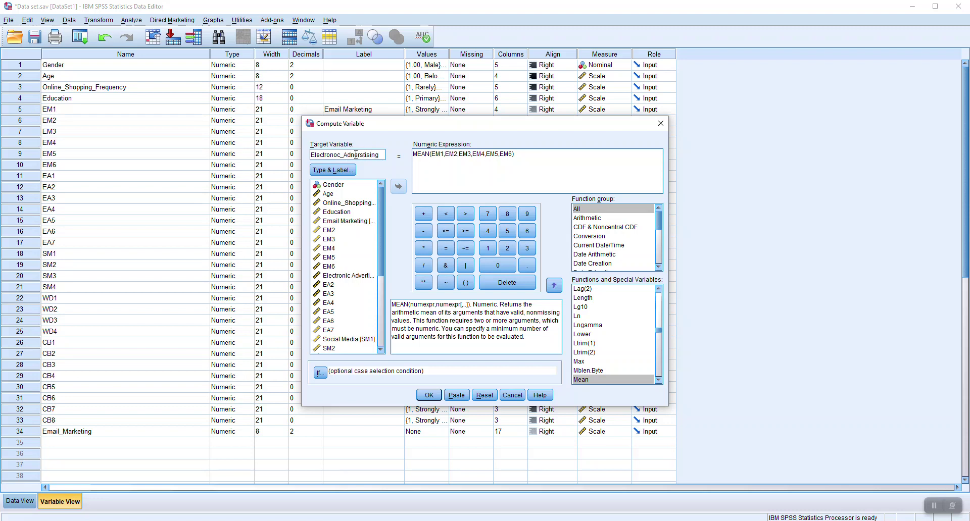
left_click(355, 155)
key("BackSpace")
type("v")
Replace the email items in the numeric expression to make it MEAN(EA1,EA2,EA3,EA4,EA5,EA6,EA7), and compute the variable.
left_click_drag(512, 155, 433, 154)
key("BackSpace")
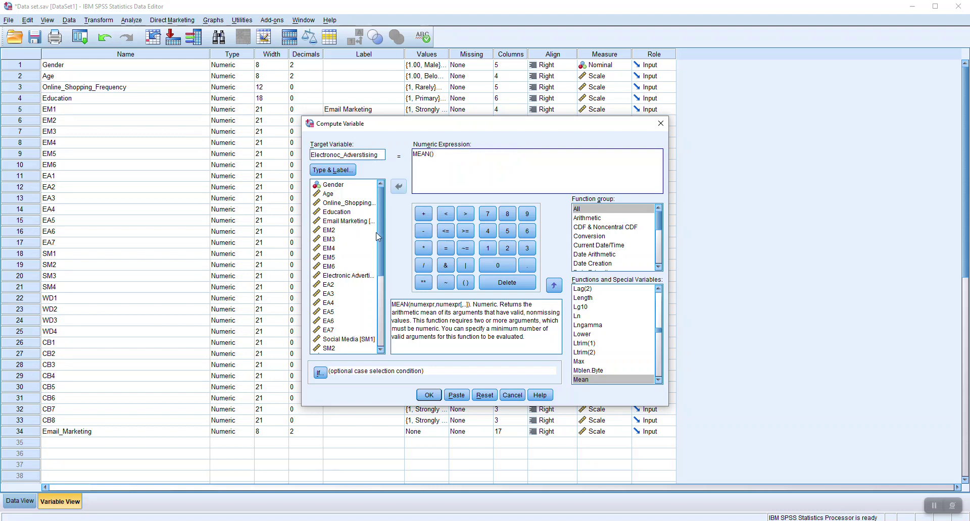
left_click_drag(380, 244, 377, 262)
double_click(356, 234)
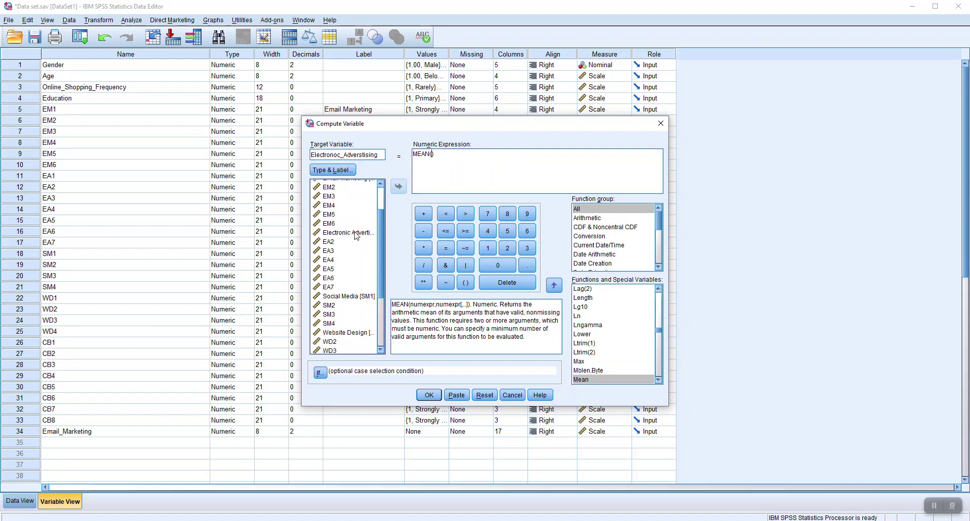
double_click(330, 243)
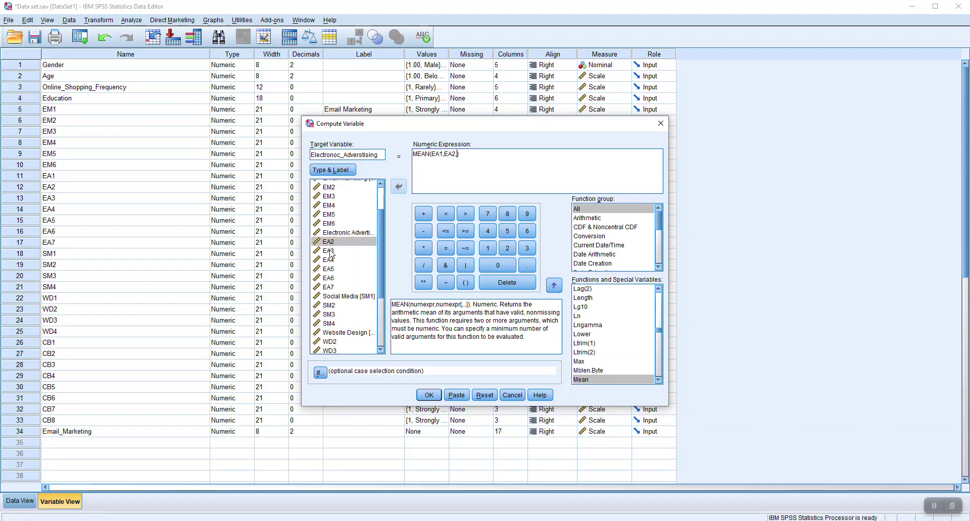
double_click(329, 251)
double_click(329, 259)
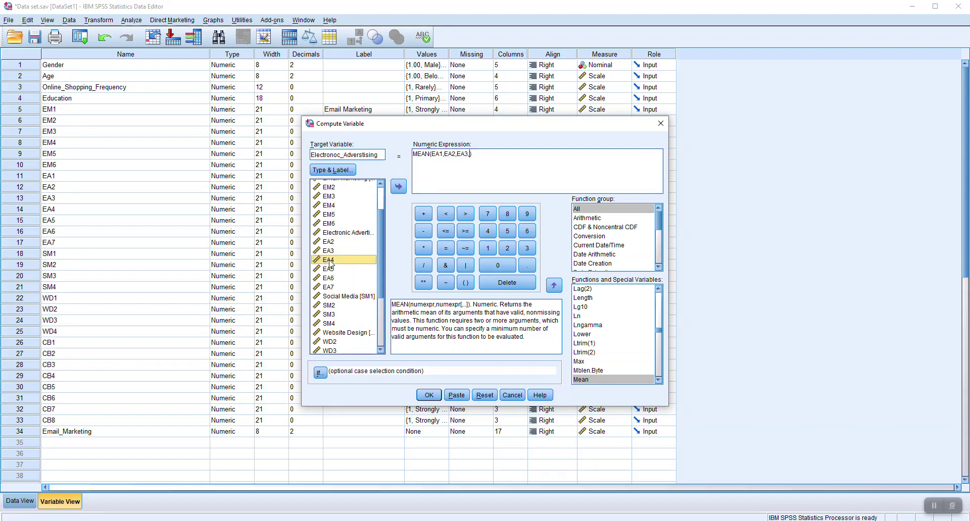
double_click(329, 269)
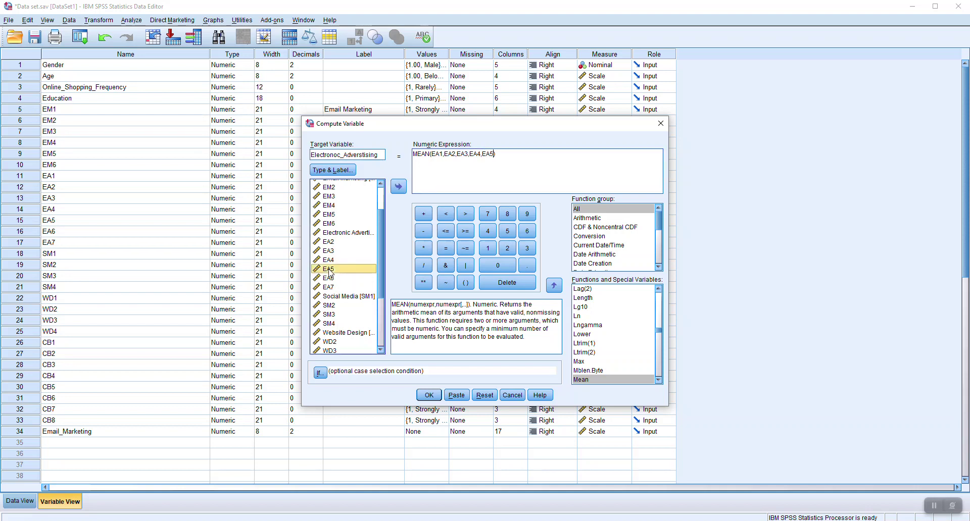
double_click(329, 278)
type(",EA6,")
double_click(329, 287)
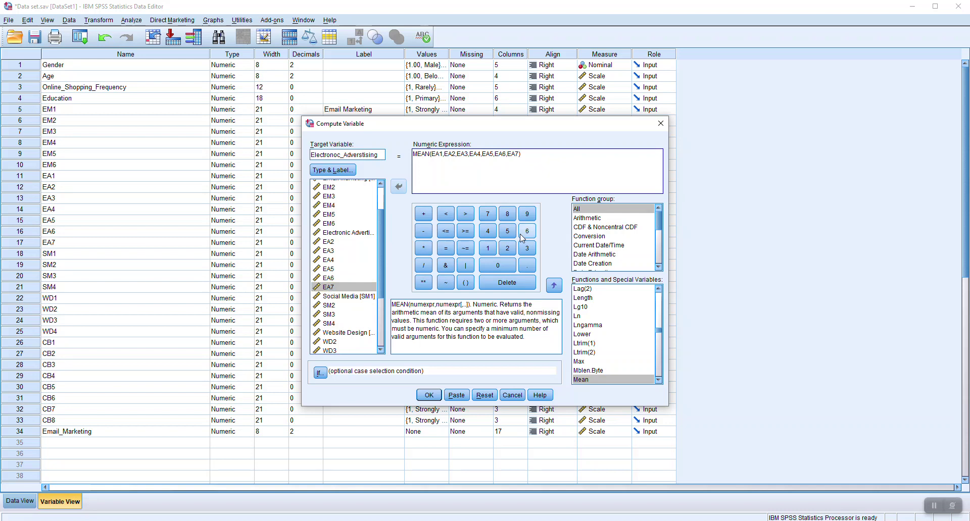
left_click(428, 395)
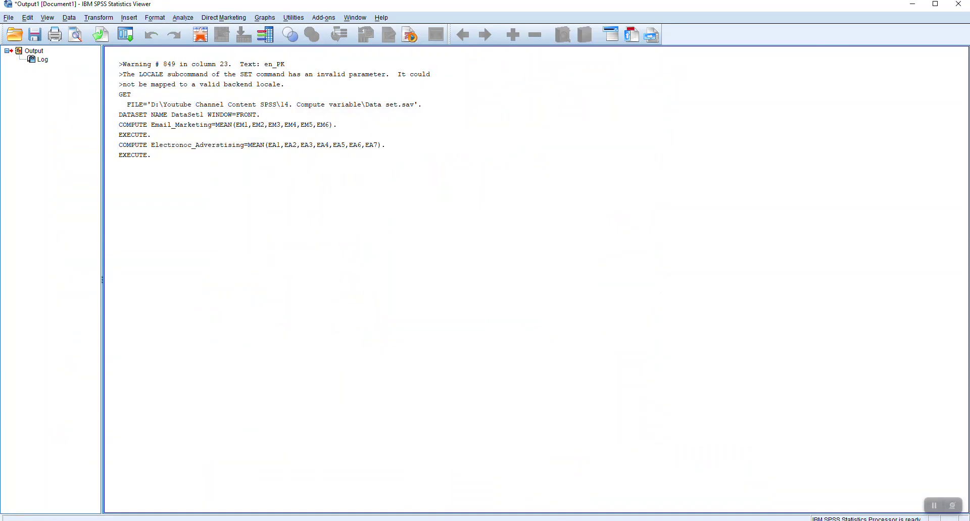
Return to the Data Editor and correct the new variable's name in row 35 to Electronic_Adverstising.
key("alt+Tab")
left_click(31, 447)
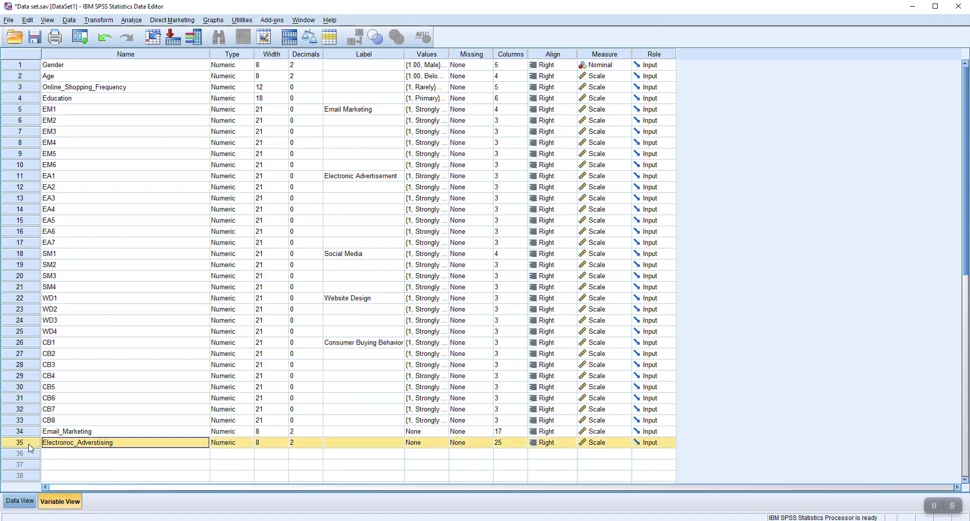
left_click(70, 446)
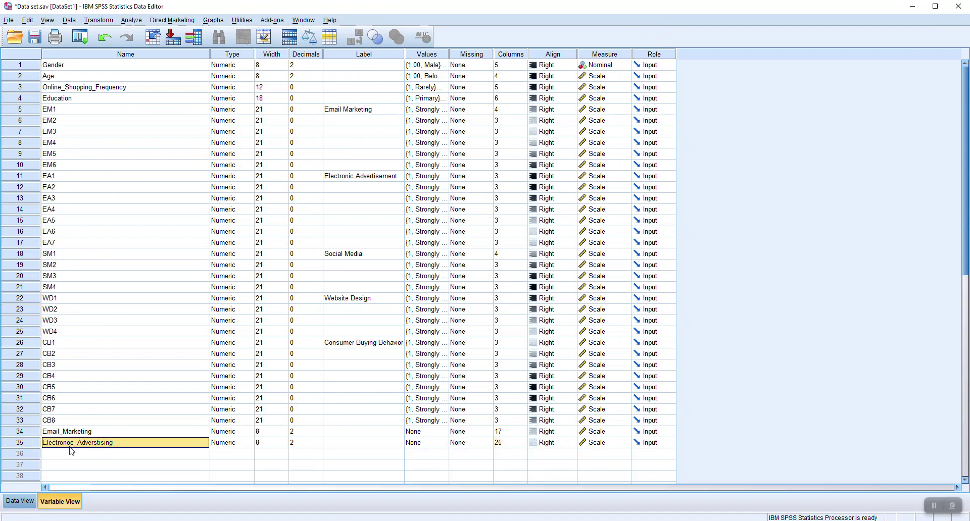
key("BackSpace")
type("i")
left_click(71, 454)
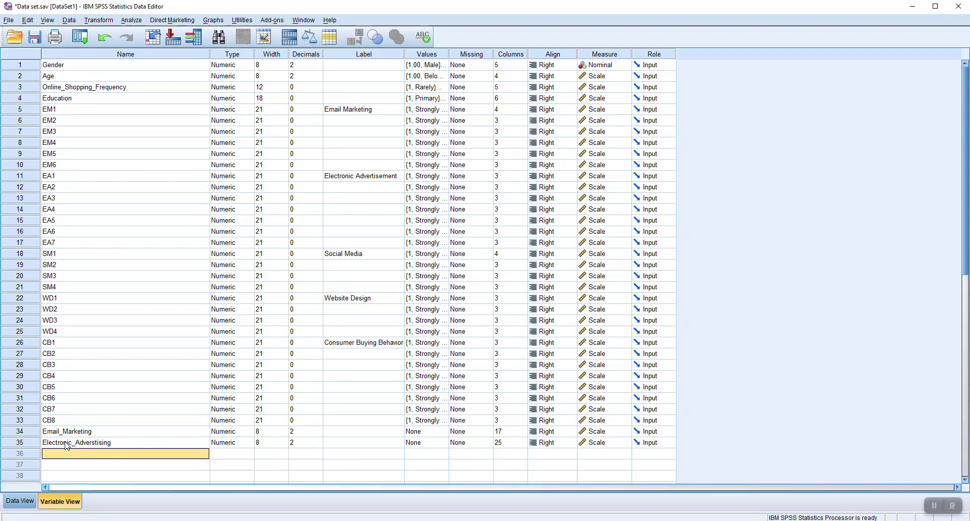
Reopen Compute Variable and change the numeric expression to MEAN(SM1,SM2,SM3,SM4).
left_click(99, 20)
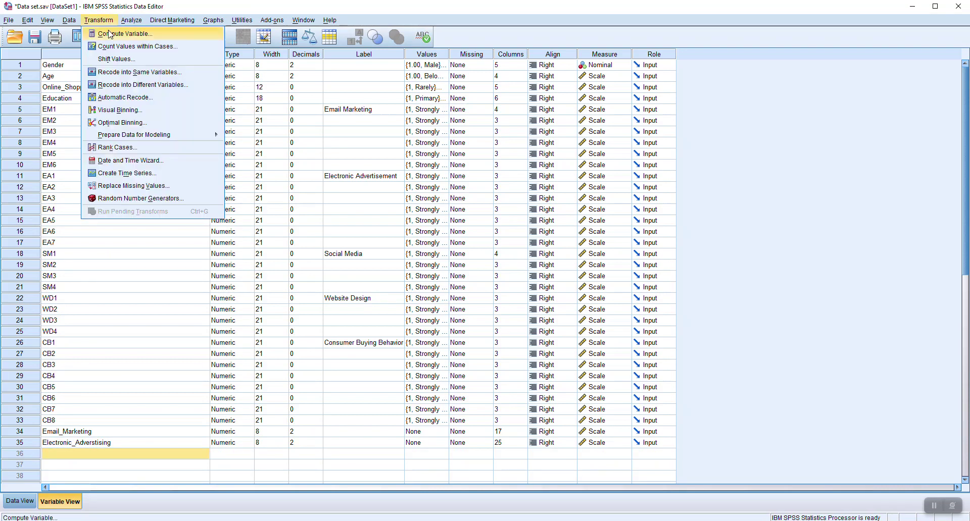
left_click(110, 35)
left_click_drag(519, 154, 440, 153)
key("Delete")
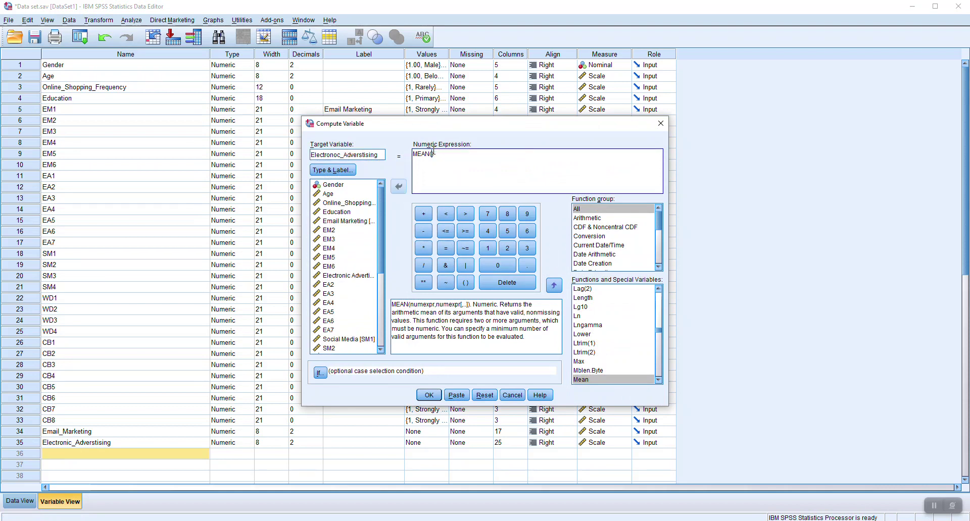
left_click_drag(382, 260, 382, 280)
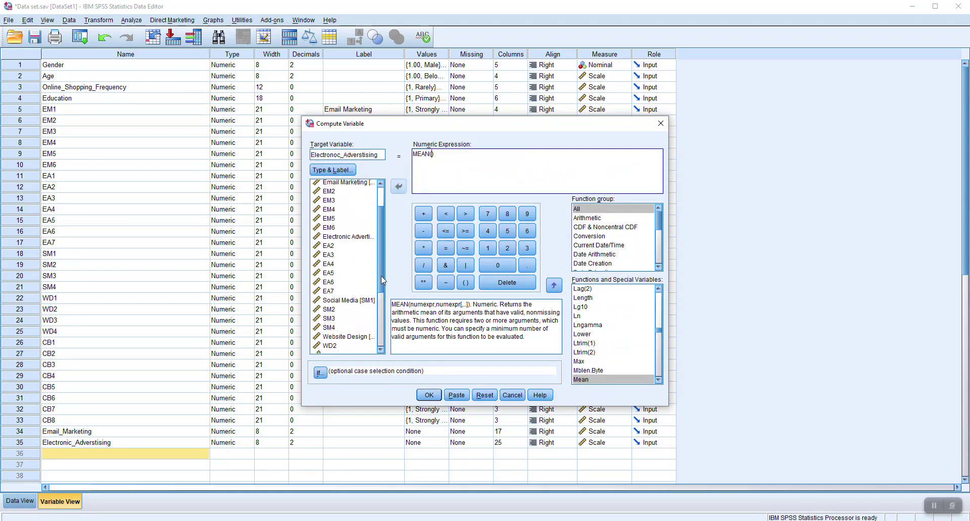
left_click(358, 301)
double_click(349, 302)
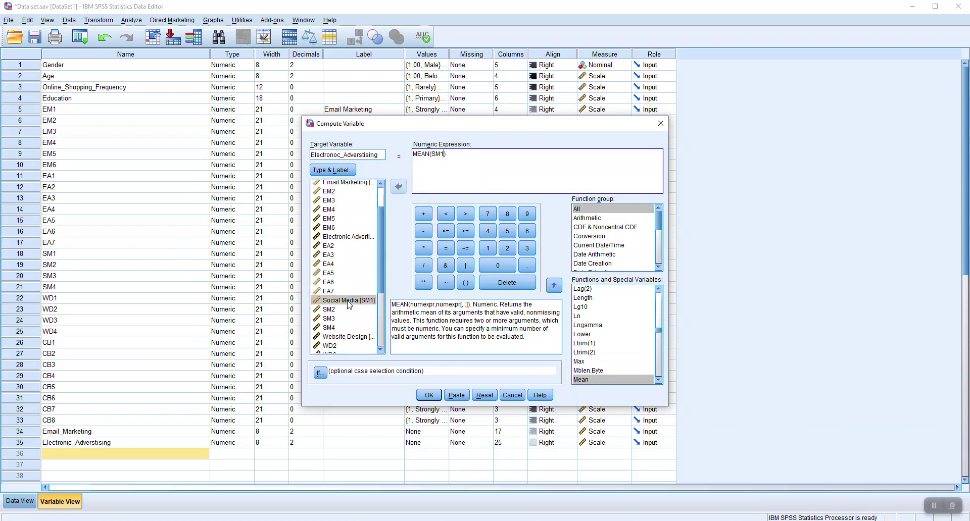
double_click(343, 310)
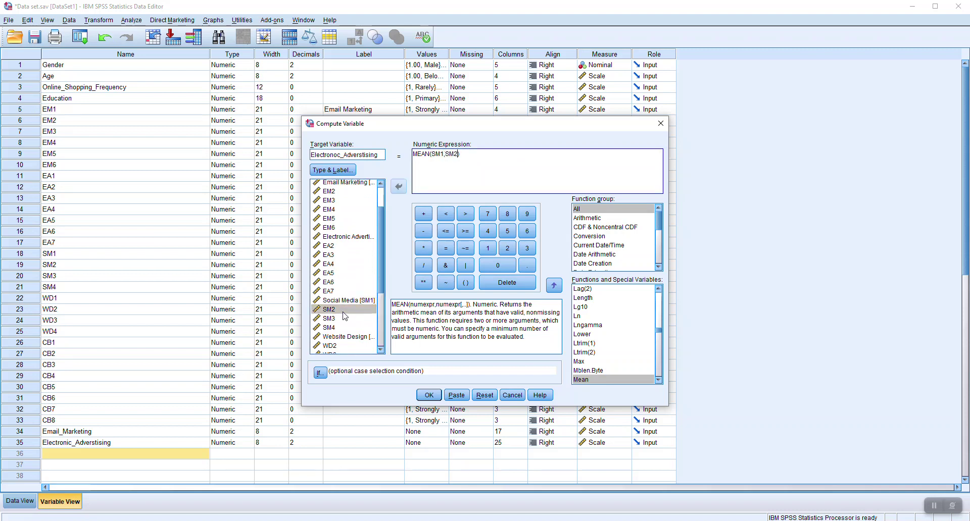
double_click(336, 320)
type(",SM3,")
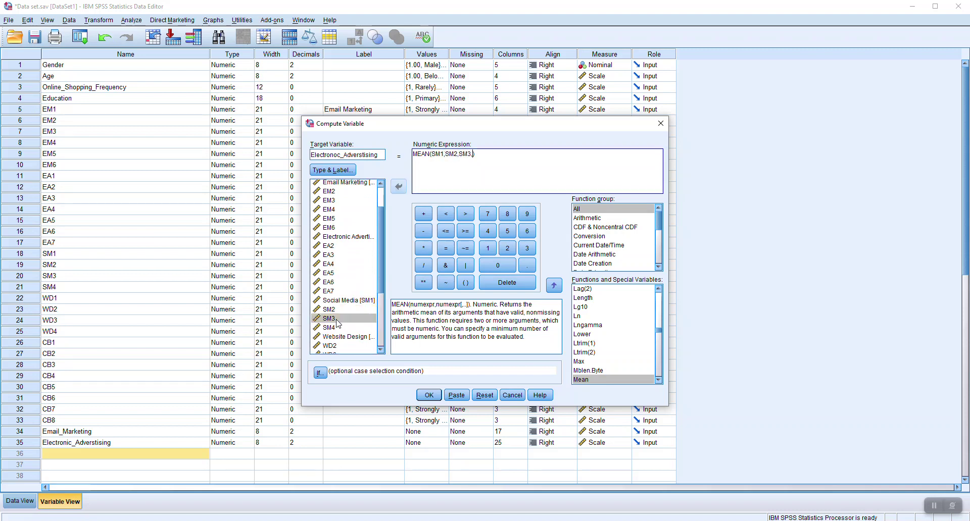
double_click(334, 327)
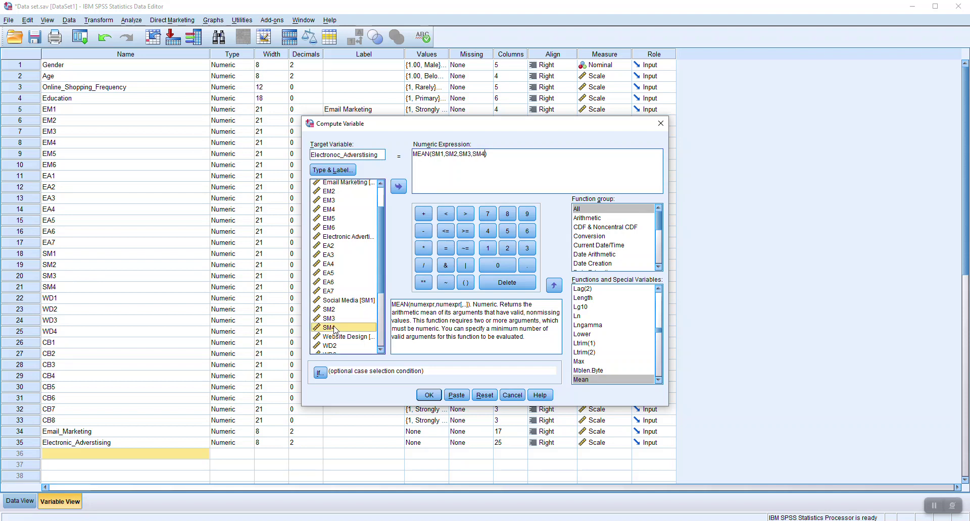
Set the target variable name to SocialMedia_Marketing and compute the variable.
double_click(382, 155)
type("So")
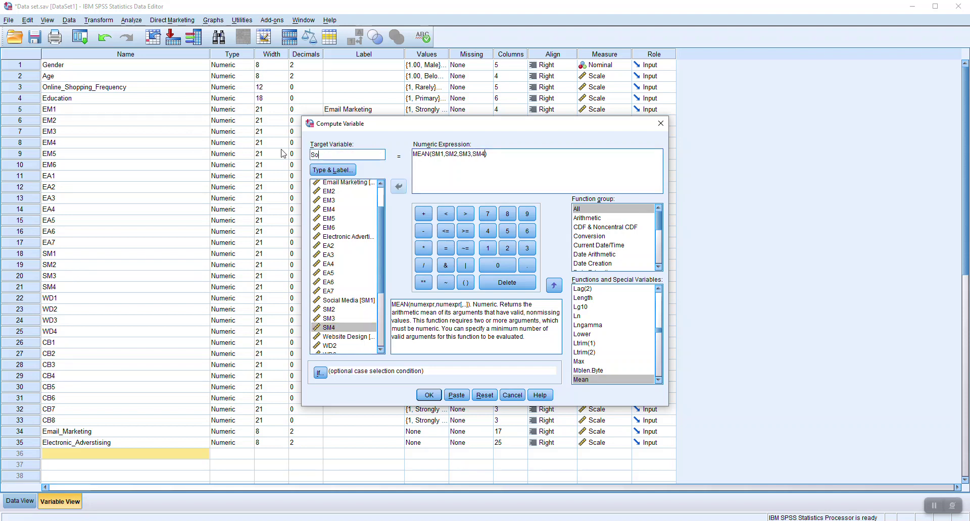
type("cialMedia")
left_click(429, 396)
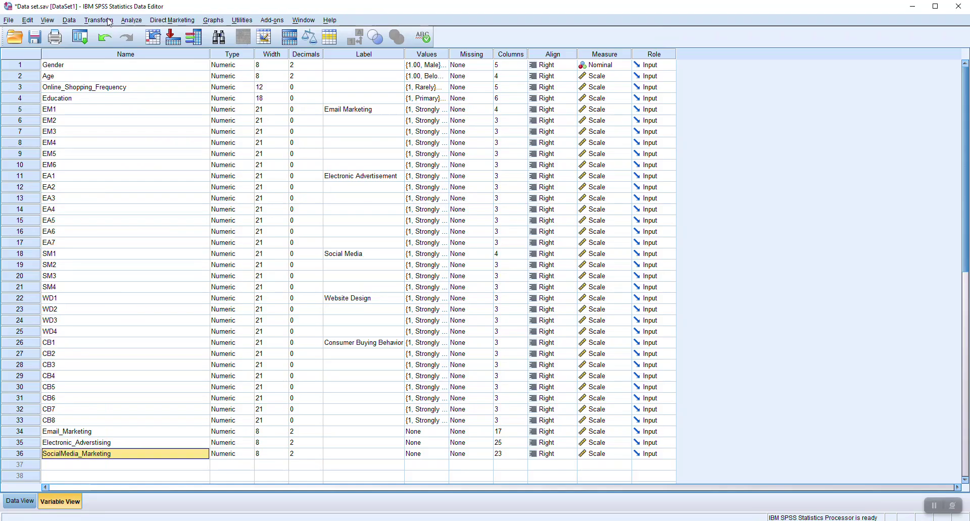
Reopen Compute Variable and set the target variable name to WebsiteDesign.
left_click(110, 21)
left_click(112, 34)
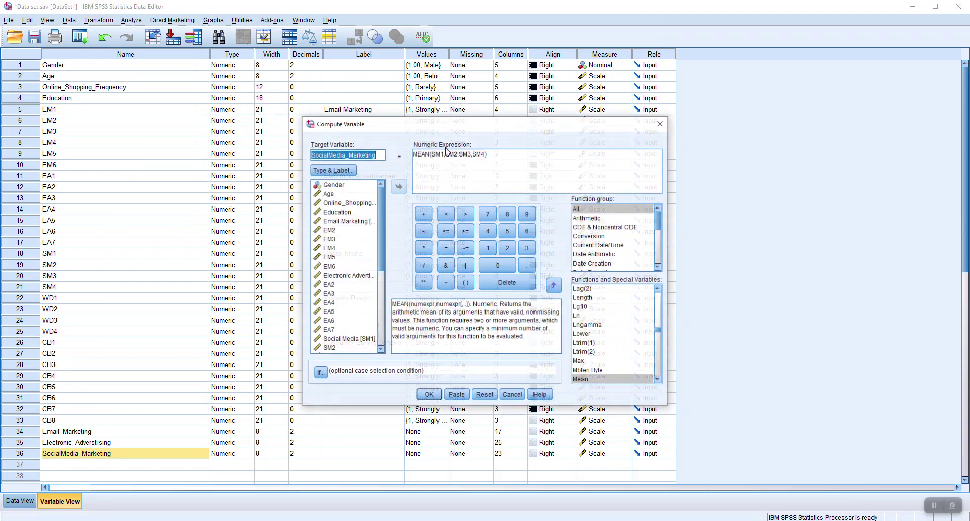
type("WebsiteDesign")
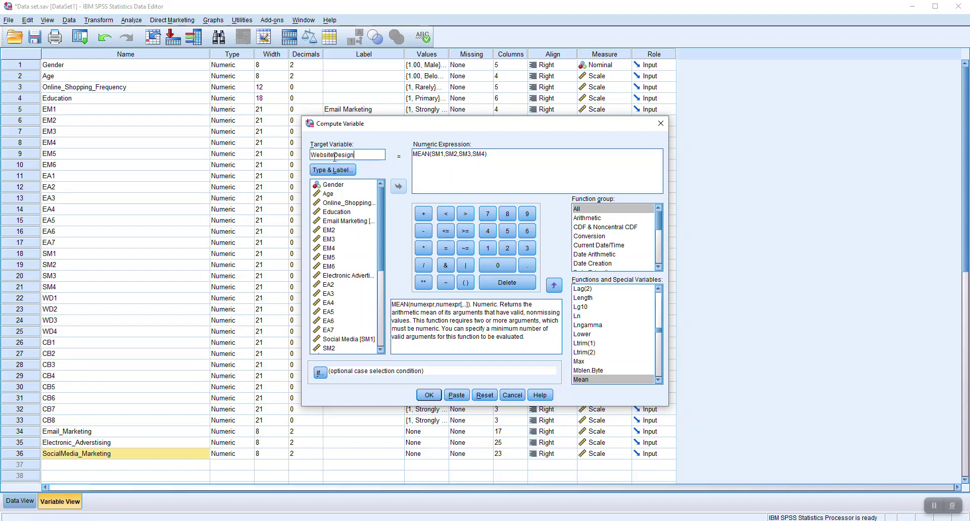
Change the numeric expression to MEAN(WD1,WD2,WD3,WD4), compute the variable and select its row in Variable View.
left_click(485, 154)
key("BackSpace")
key("BackSpace")
key("BackSpace")
key("BackSpace")
key("BackSpace")
key("BackSpace")
key("BackSpace")
key("BackSpace")
key("BackSpace")
key("BackSpace")
key("BackSpace")
key("BackSpace")
key("BackSpace")
key("BackSpace")
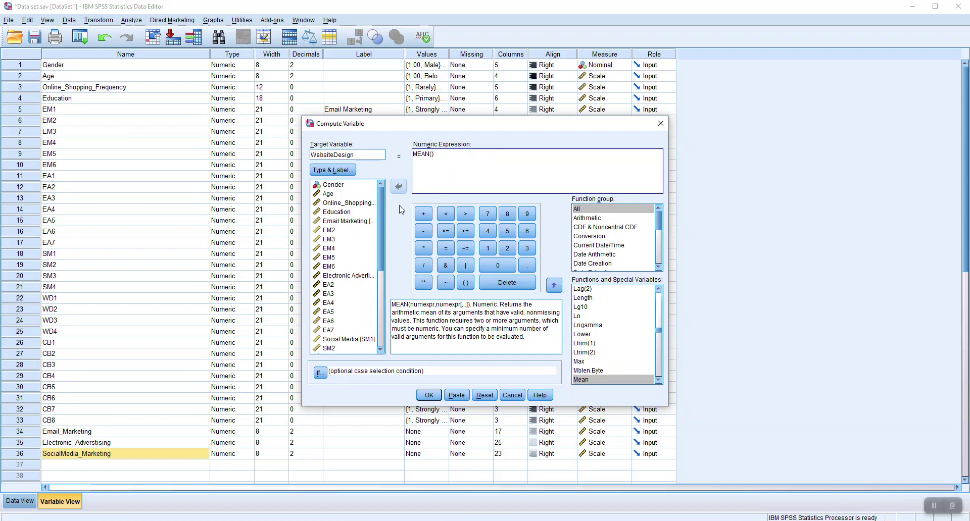
scroll(349, 283, "down", 3)
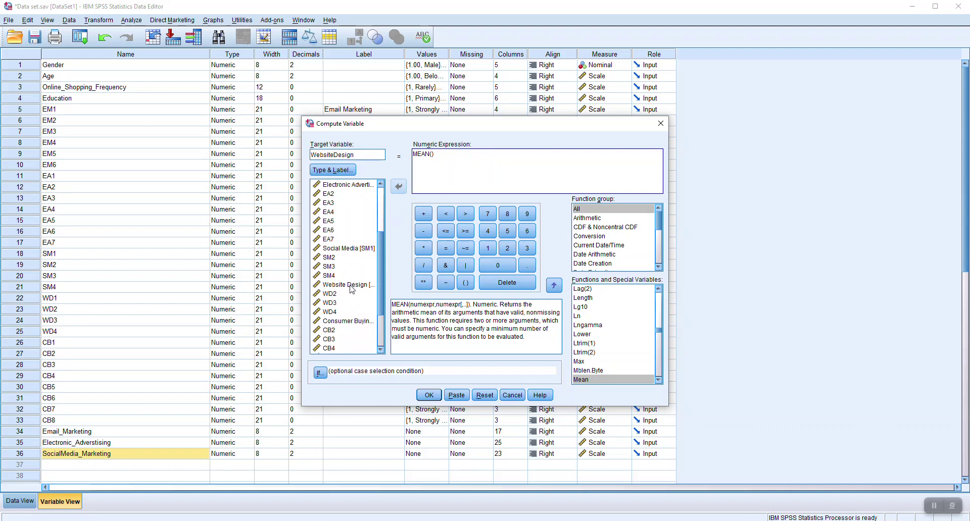
double_click(351, 285)
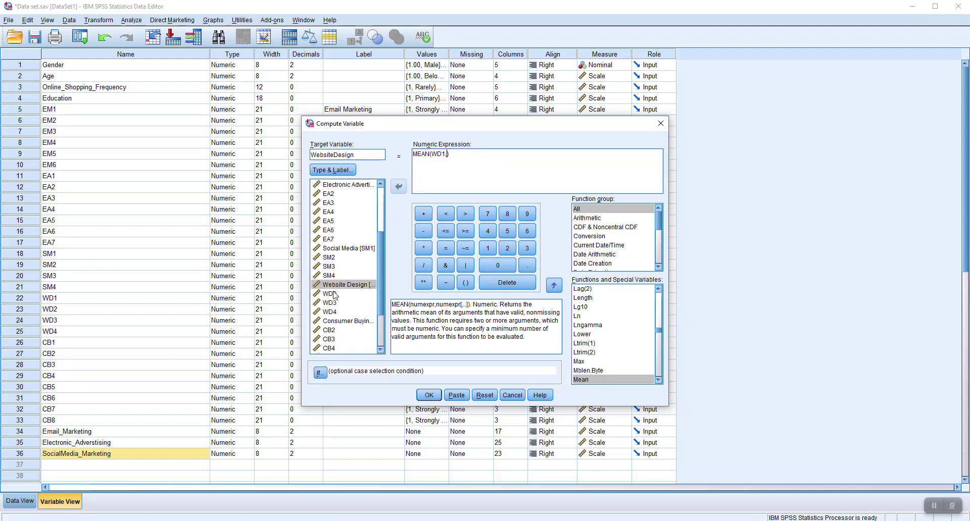
double_click(333, 295)
double_click(331, 303)
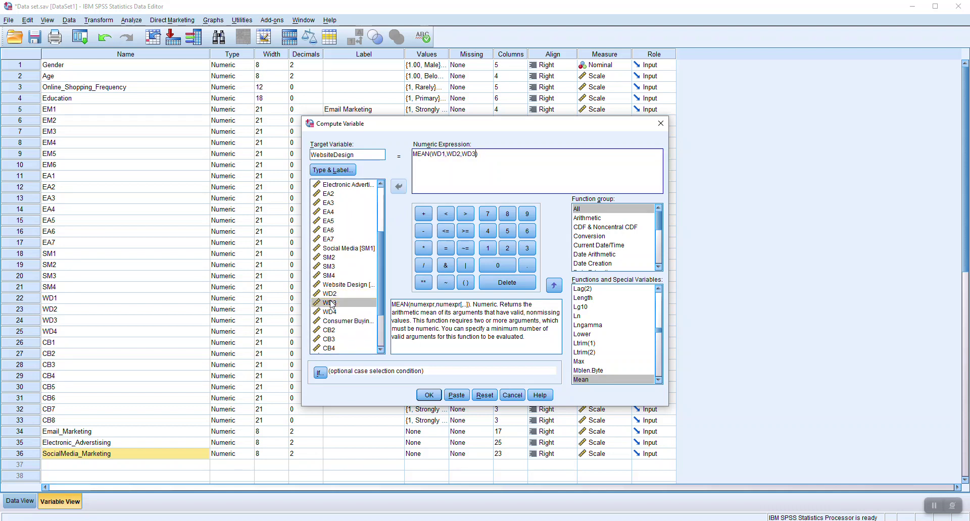
double_click(331, 312)
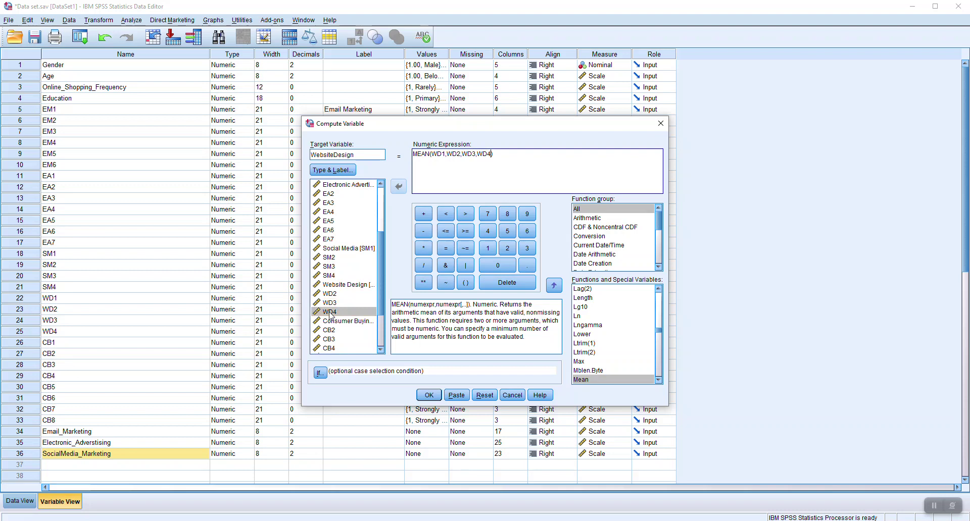
left_click(428, 395)
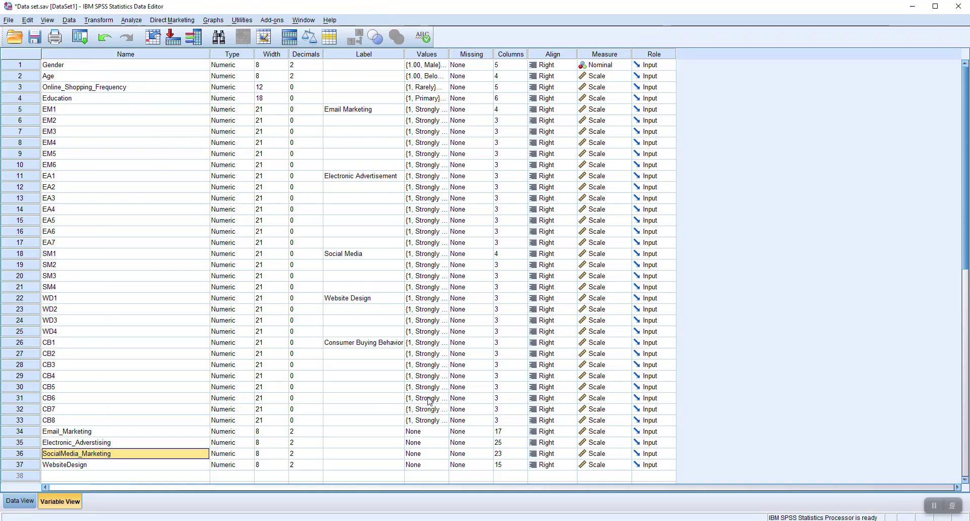
left_click(94, 465)
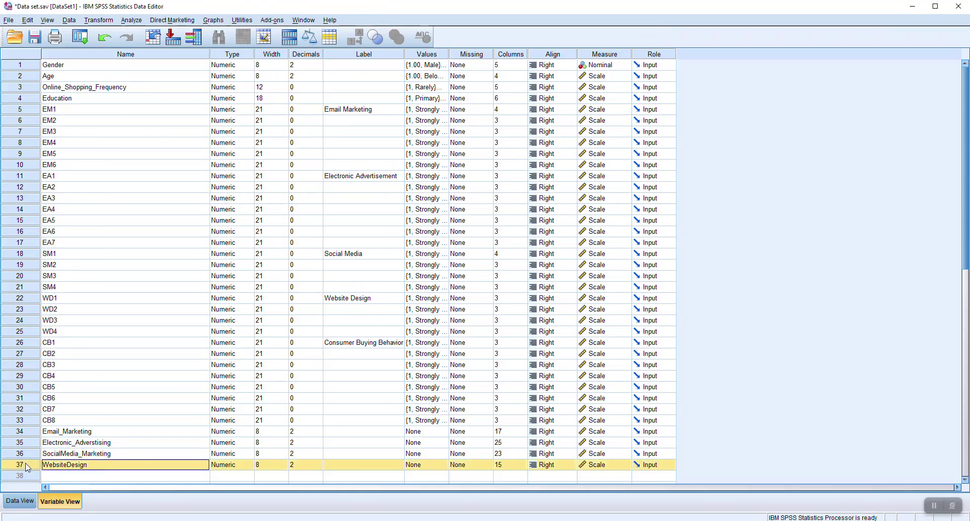
Reopen Compute Variable and set the target variable name to Consumer_Buying_Behavior.
left_click(99, 20)
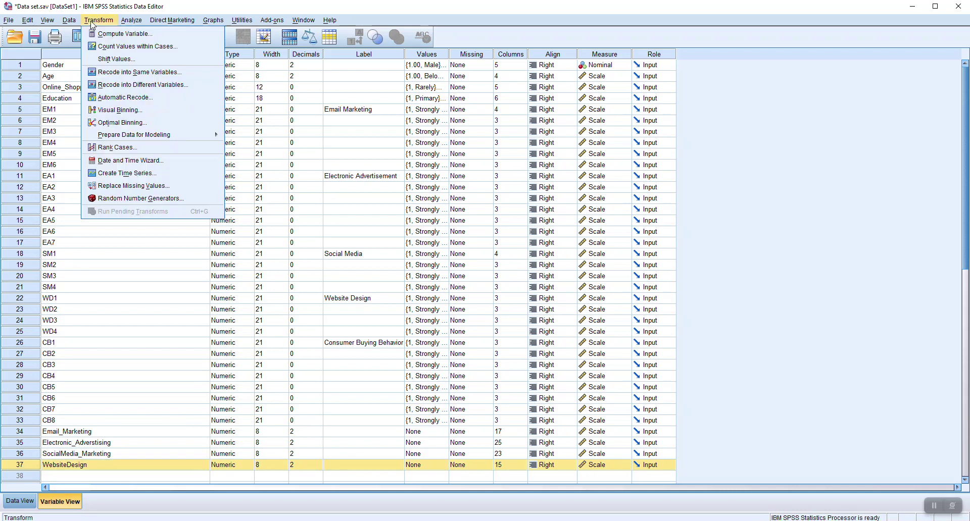
left_click(101, 35)
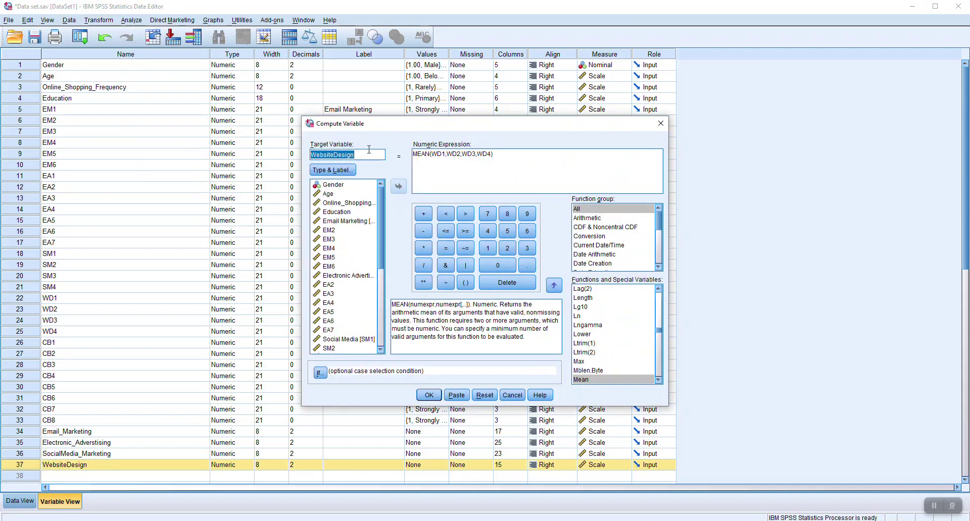
type("C")
type("onsumer")
type("_Buying_")
type("Behavior")
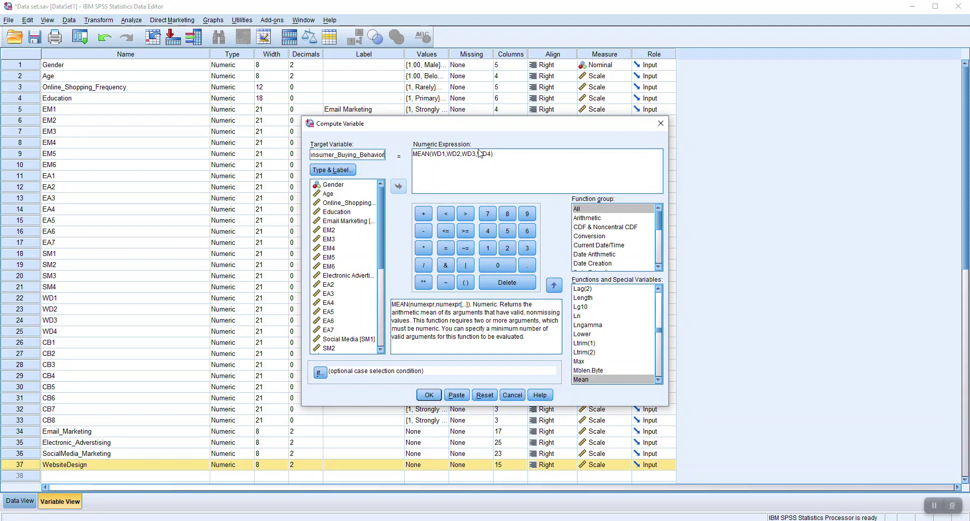
Replace the website design items inside the MEAN expression with CB1, CB2, CB3 and CB4, separated by commas.
left_click_drag(493, 153, 432, 154)
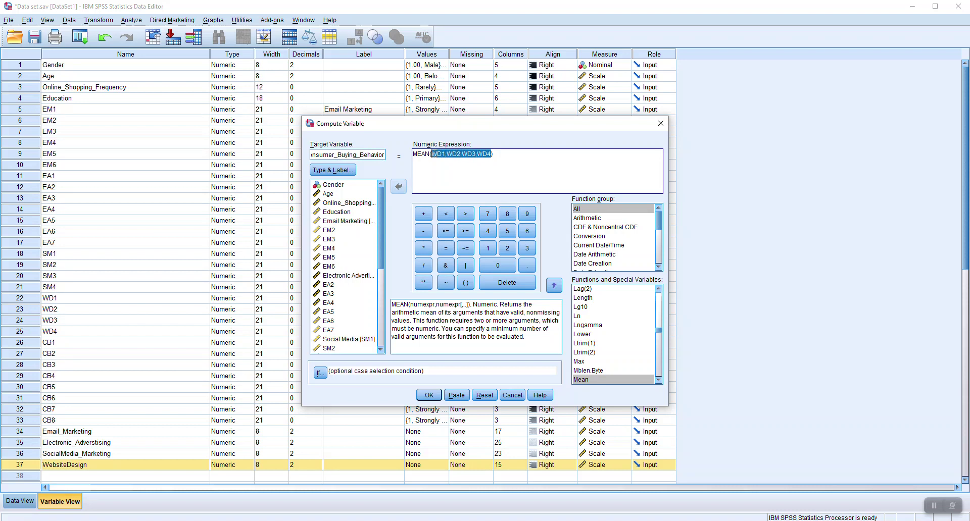
key("BackSpace")
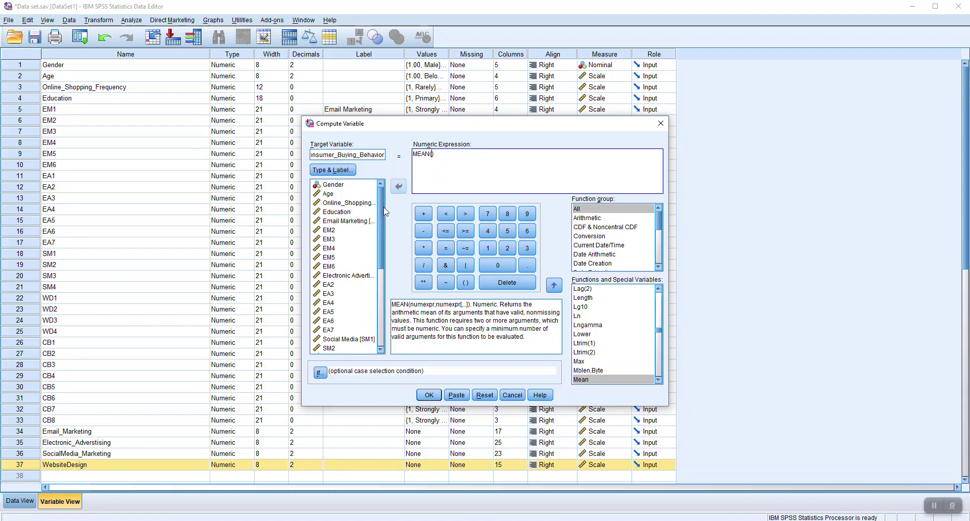
scroll(336, 257, "down", 6)
double_click(335, 250)
type(",")
double_click(334, 259)
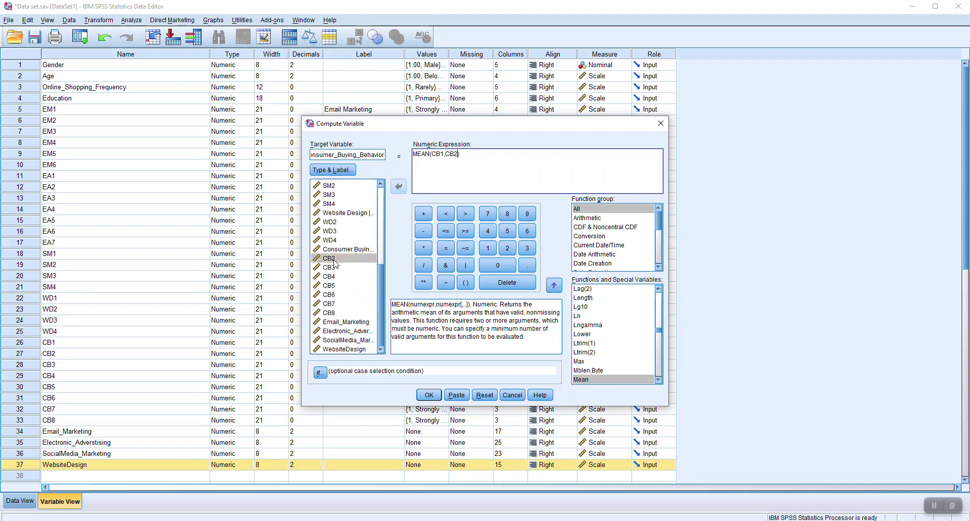
type(",")
double_click(333, 267)
type(",")
double_click(332, 279)
type(",CB4,")
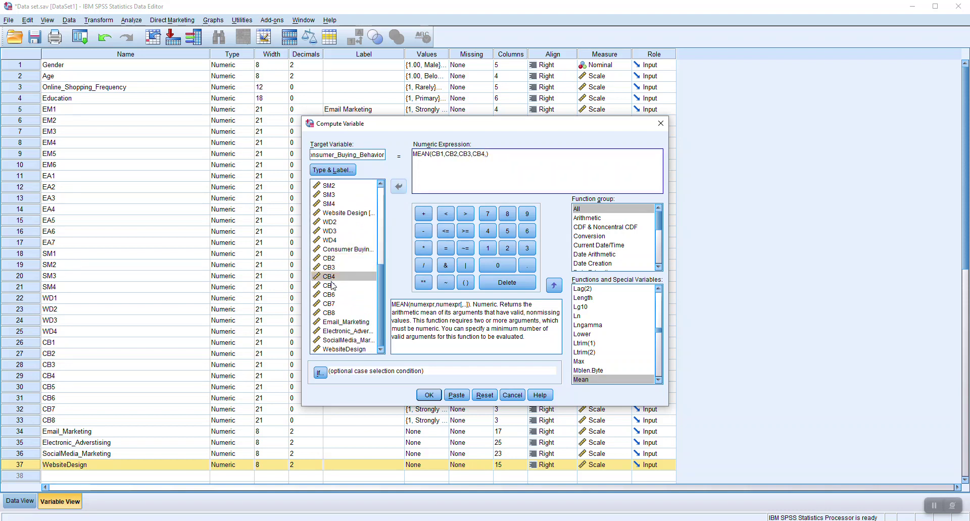
Add CB5, CB6, CB7 and CB8 to the MEAN expression and compute the variable.
double_click(333, 286)
type(",")
double_click(332, 295)
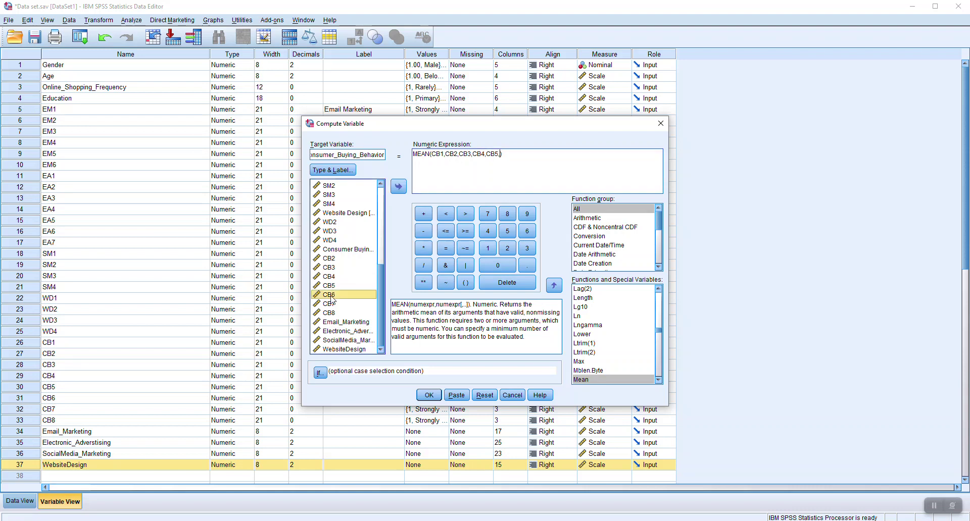
type(",")
double_click(328, 303)
type(",CB7,")
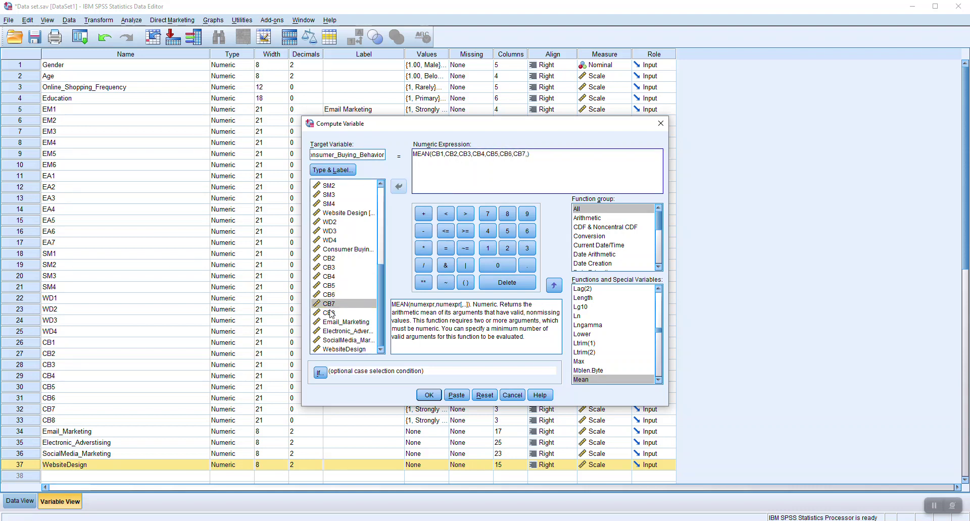
left_click(331, 314)
double_click(331, 313)
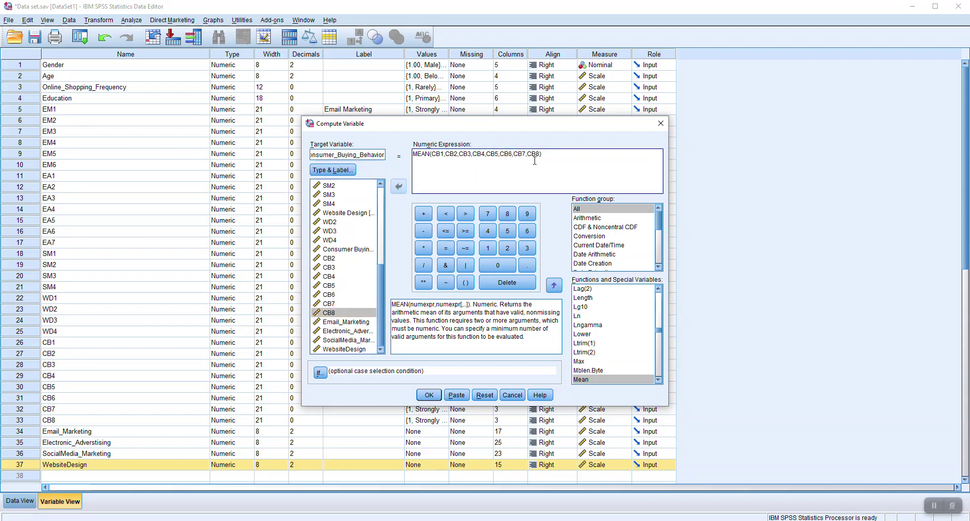
left_click(430, 395)
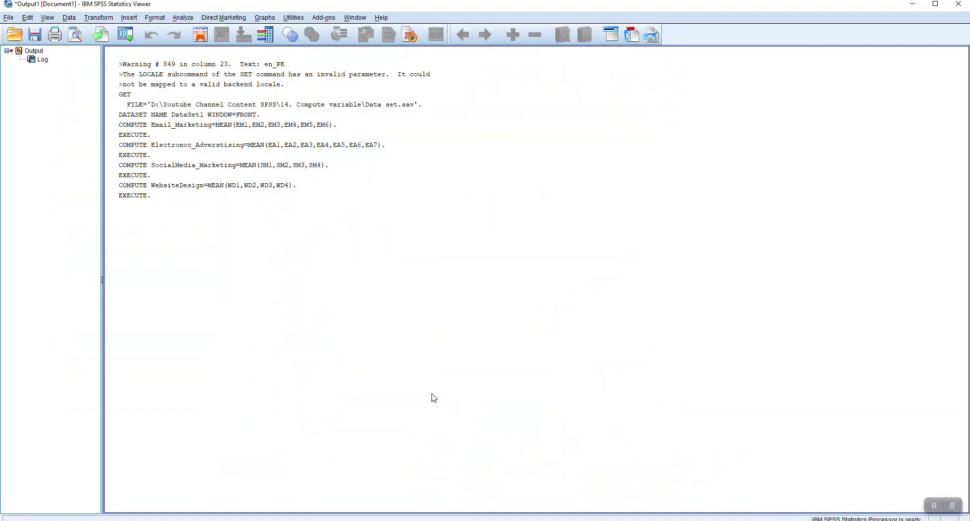
Return to the Data Editor and select the rows of the five computed variables, Email_Marketing through Consumer_Buying_Behavior, in Variable View.
left_click(367, 499)
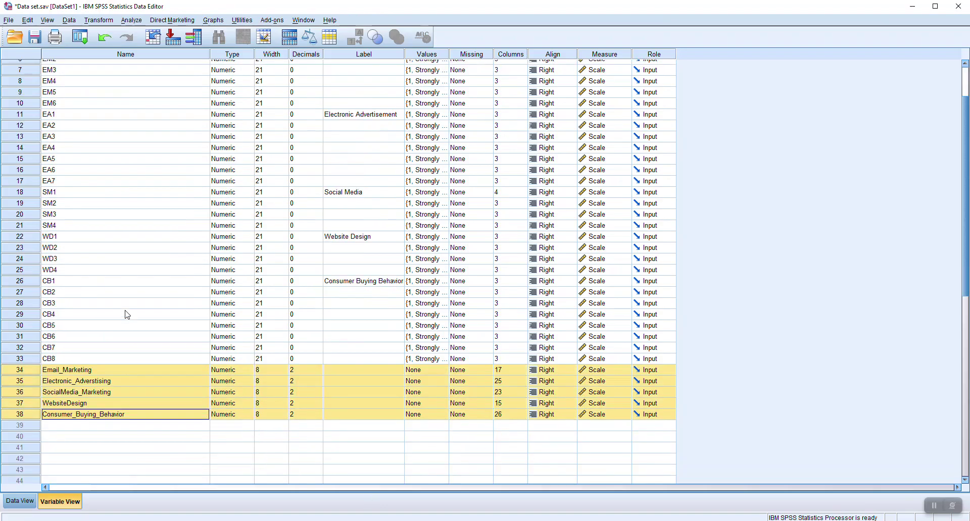
left_click(125, 313)
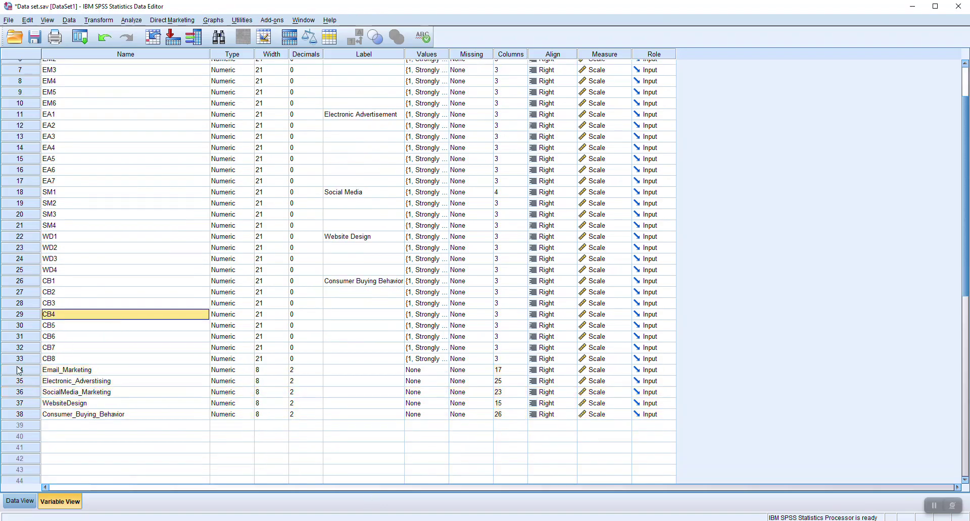
left_click_drag(19, 370, 19, 416)
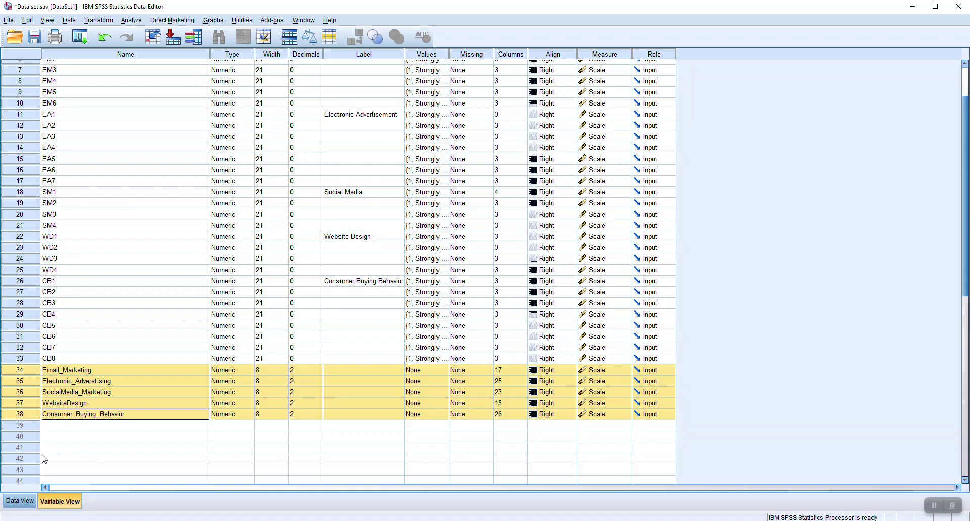
Examine the computed mean columns from Email_Marketing to Consumer_Buying_Behavior in Data View, selecting each column and returning to Email_Marketing.
left_click(18, 501)
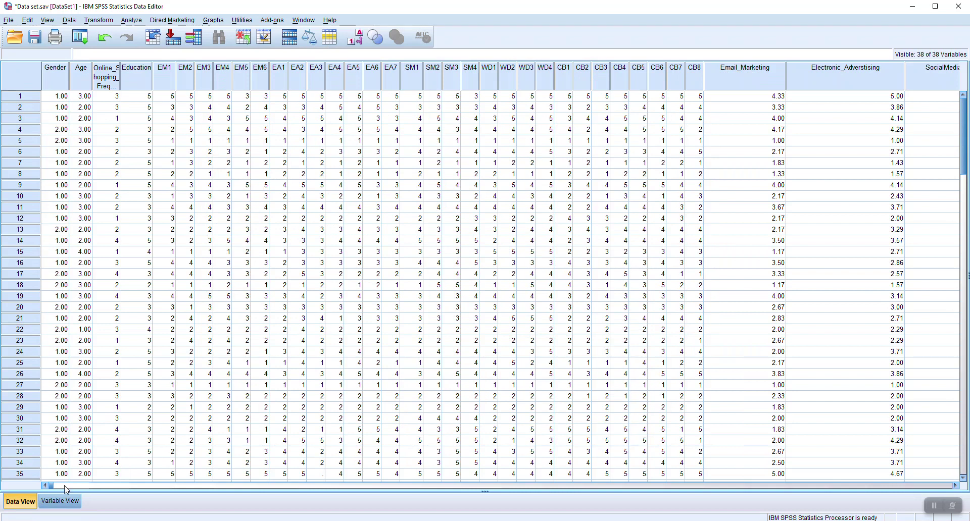
left_click_drag(50, 487, 435, 490)
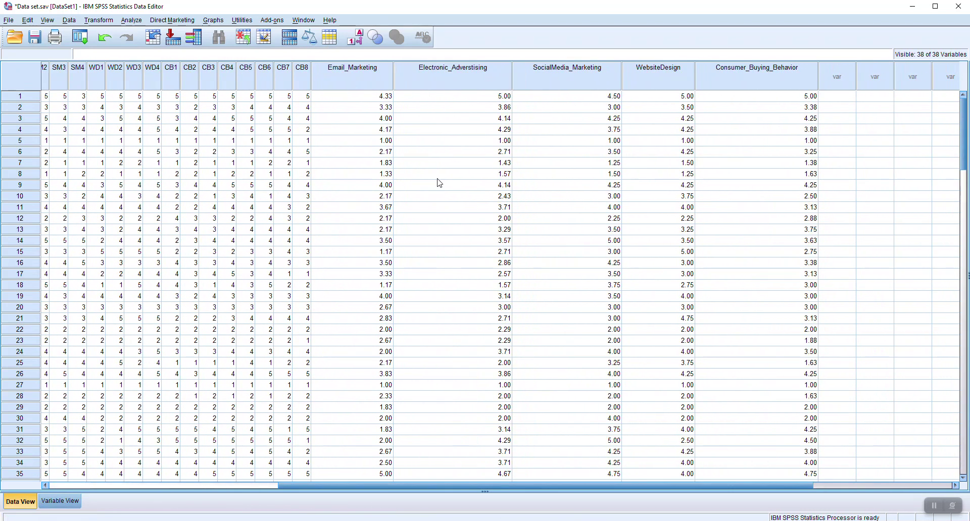
left_click(349, 77)
left_click(481, 77)
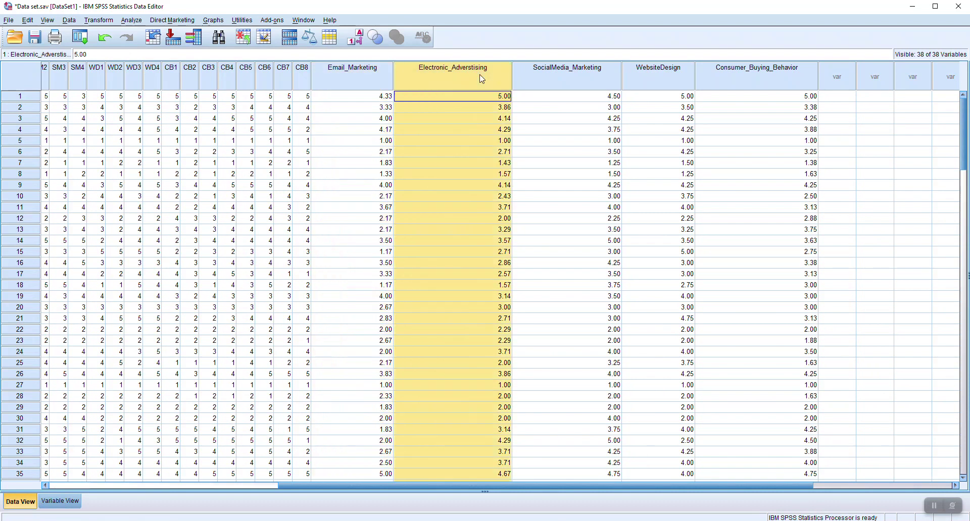
left_click(566, 77)
left_click(659, 77)
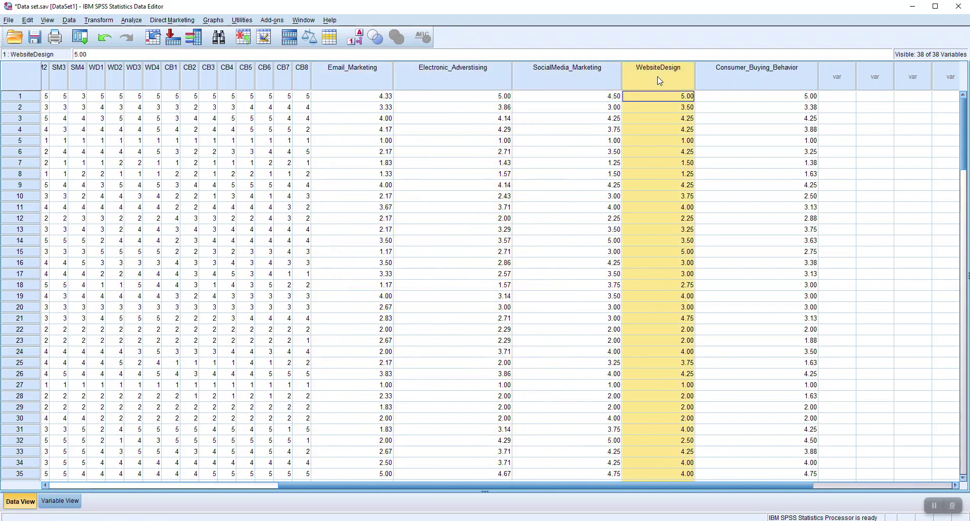
left_click(742, 77)
left_click(354, 140)
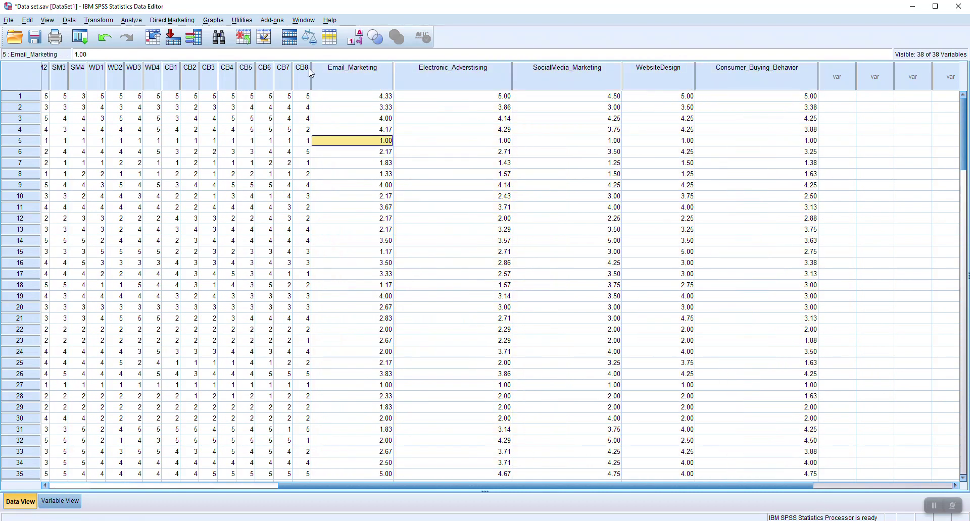
left_click(322, 81)
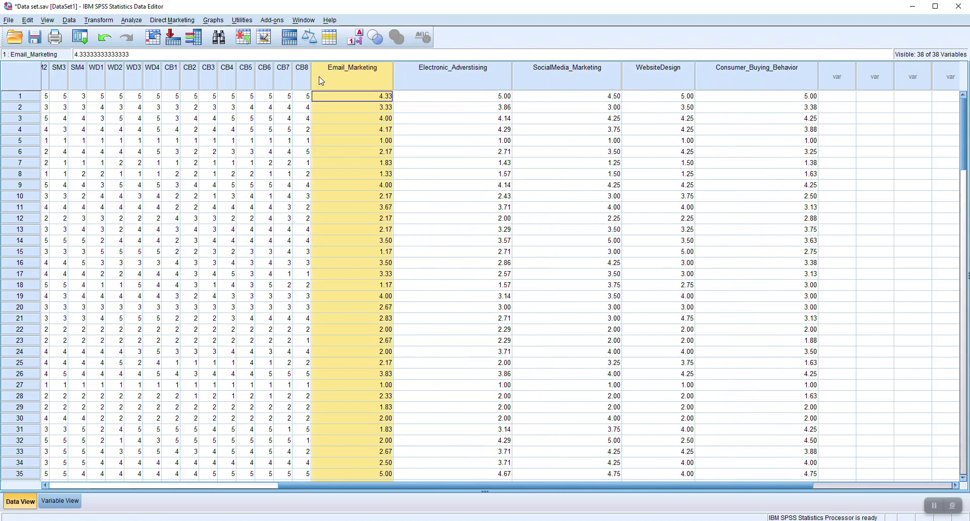